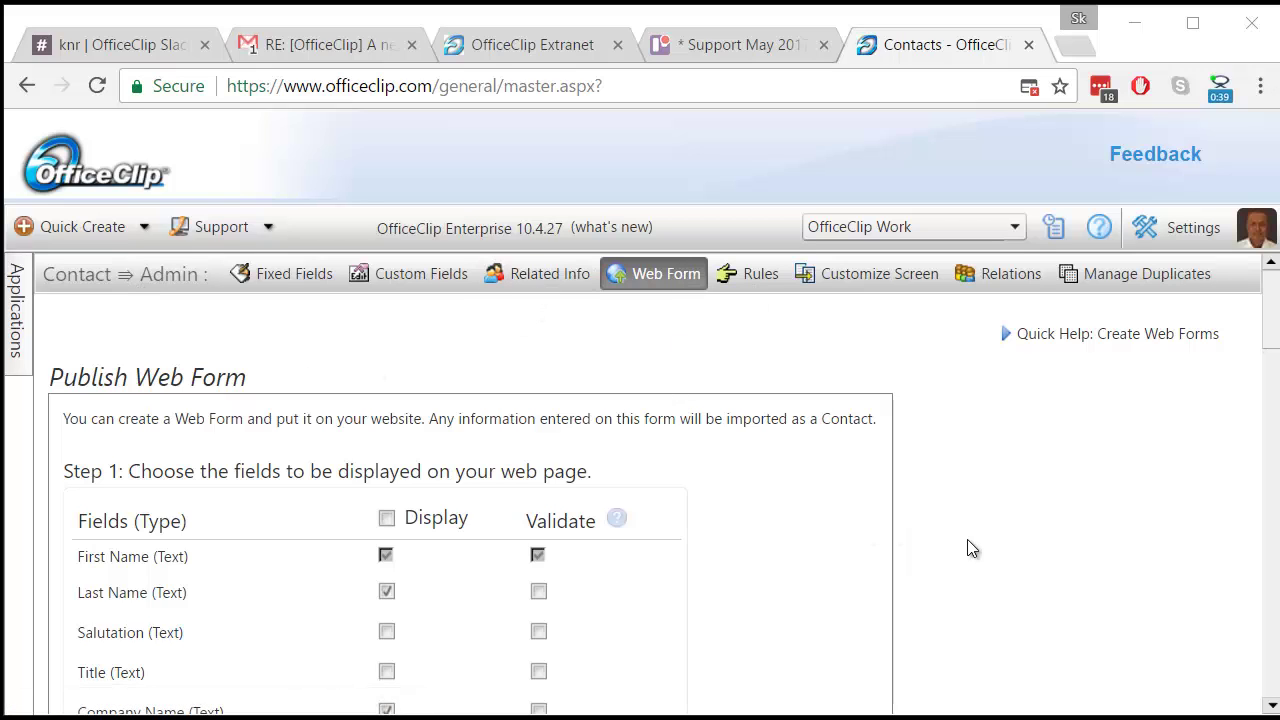
Review the web form's field list with its Display and Validate options, and the return page settings for the thank-you message and URLs
scroll(967, 548, "down", 1)
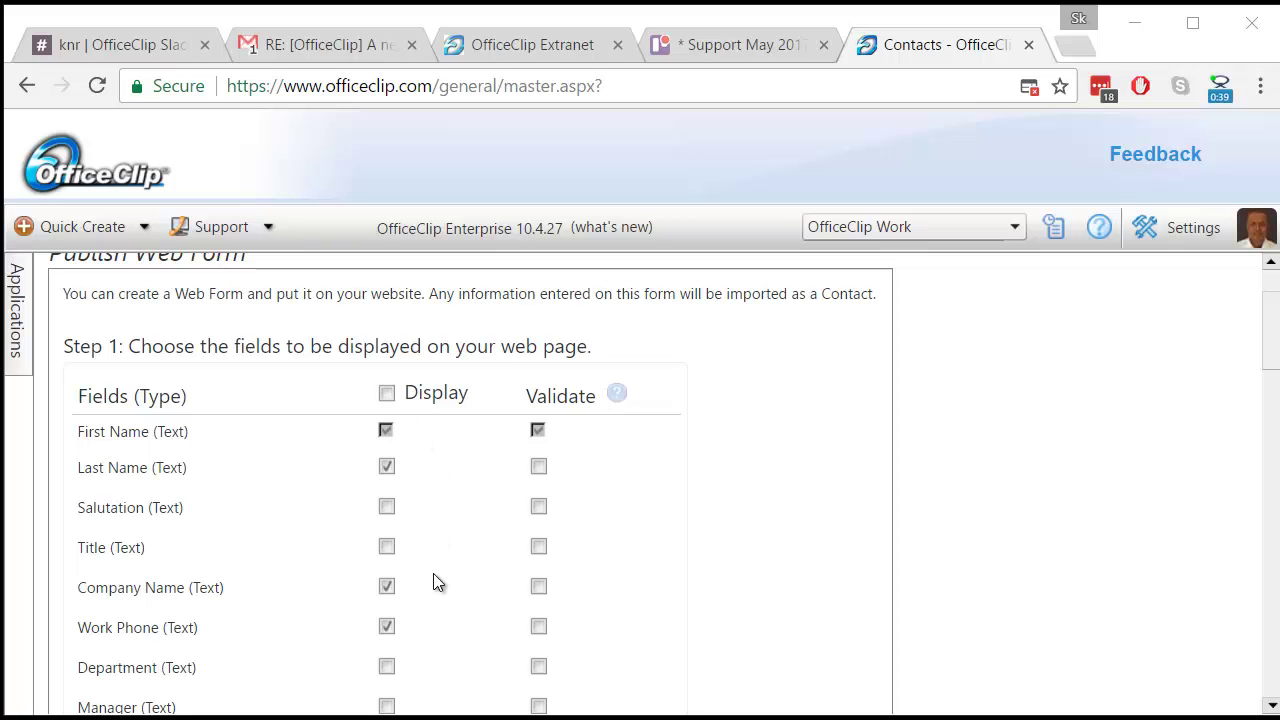
scroll(800, 557, "down", 6)
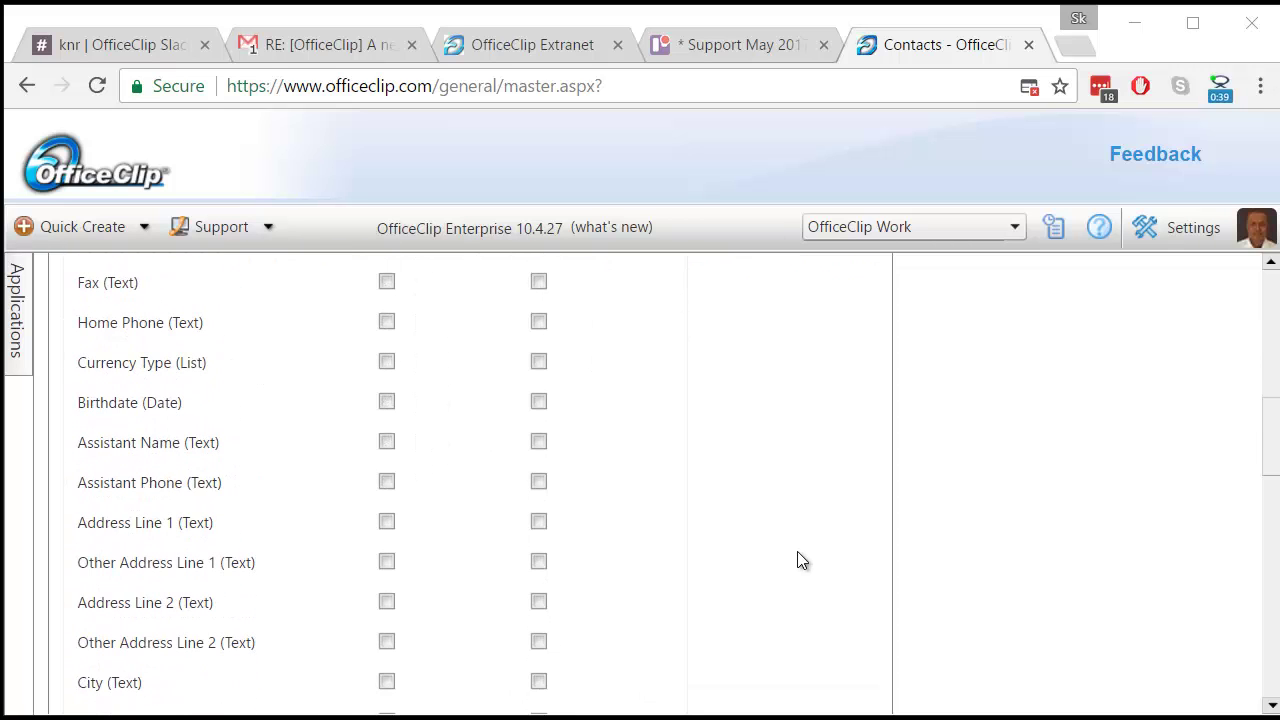
scroll(800, 560, "up", 6)
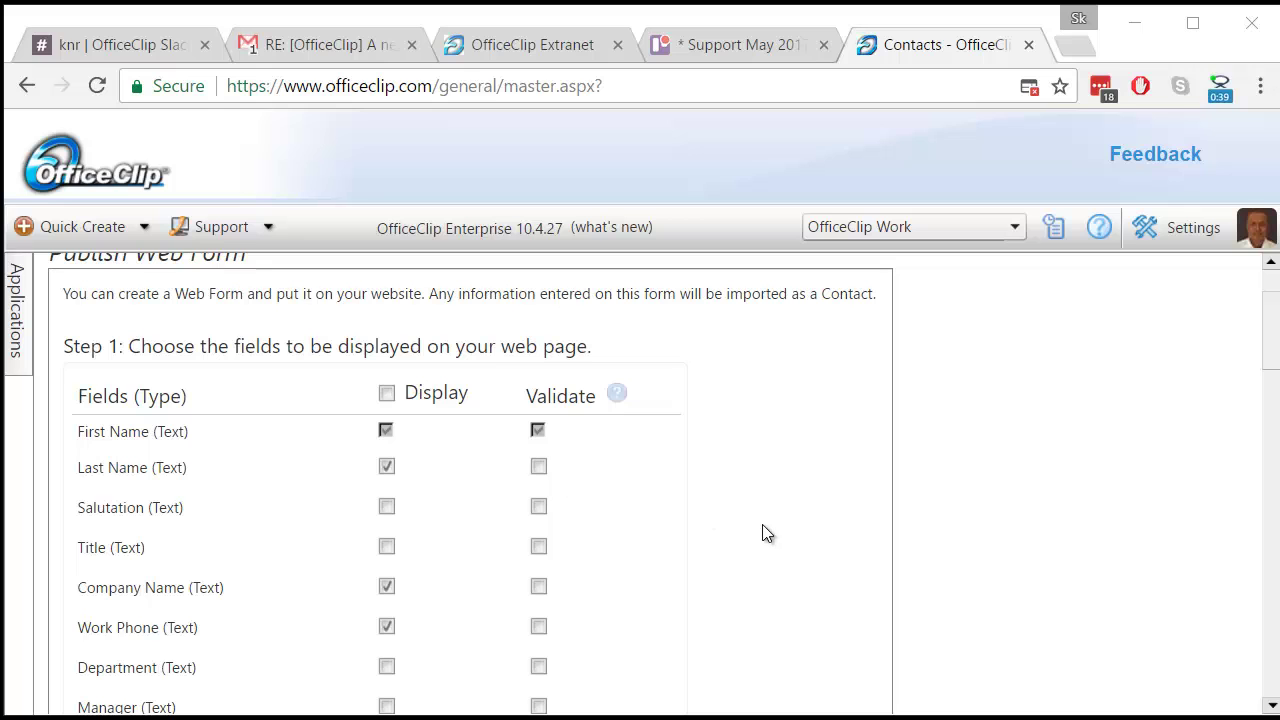
scroll(761, 567, "down", 15)
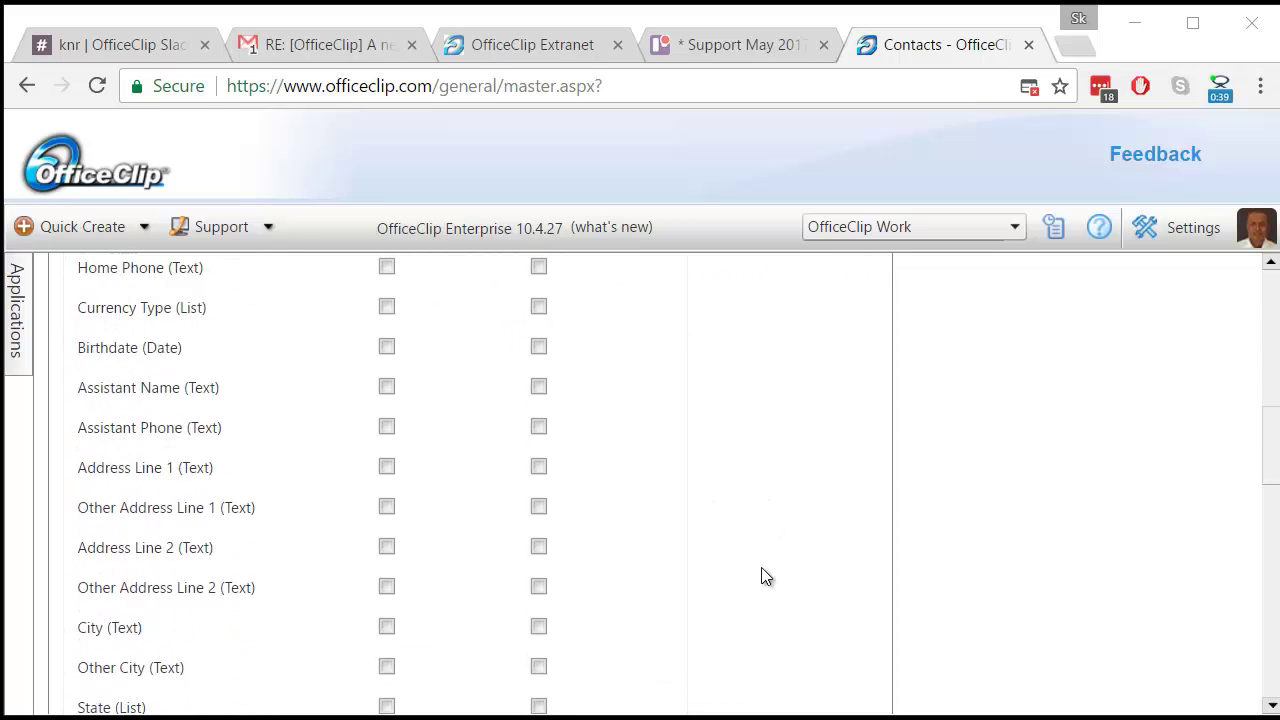
scroll(761, 567, "down", 5)
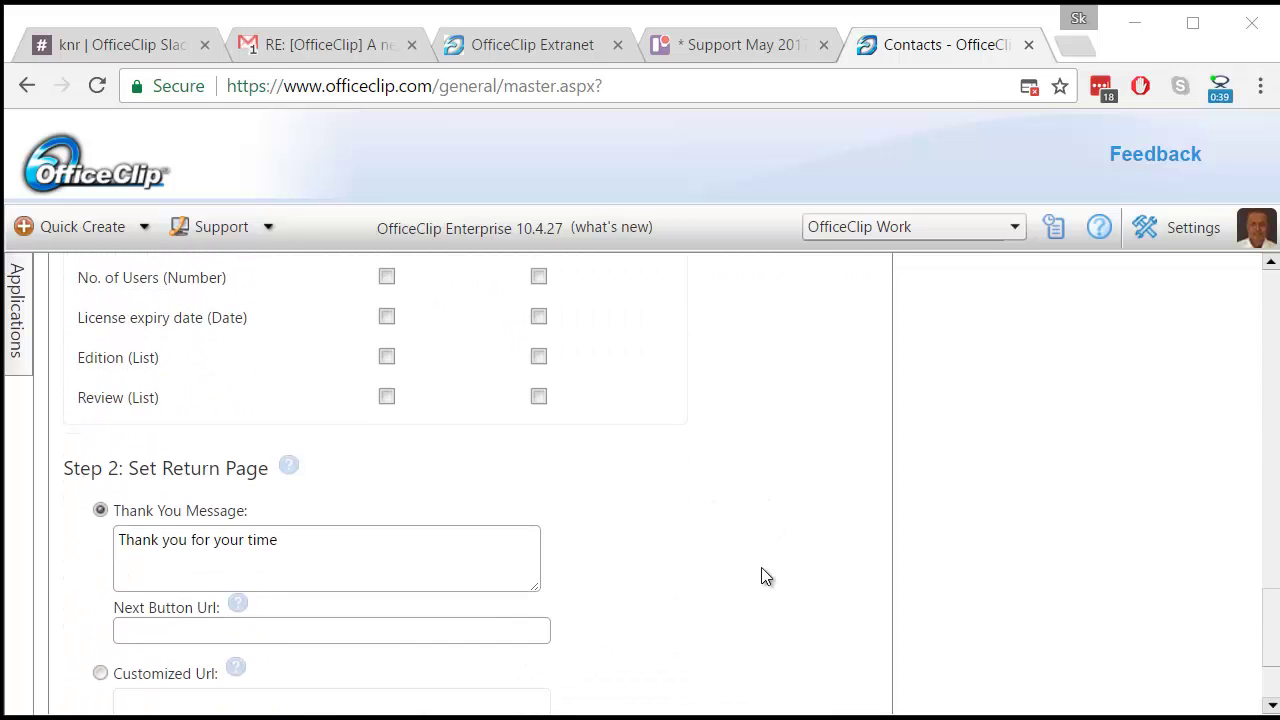
left_click(297, 540)
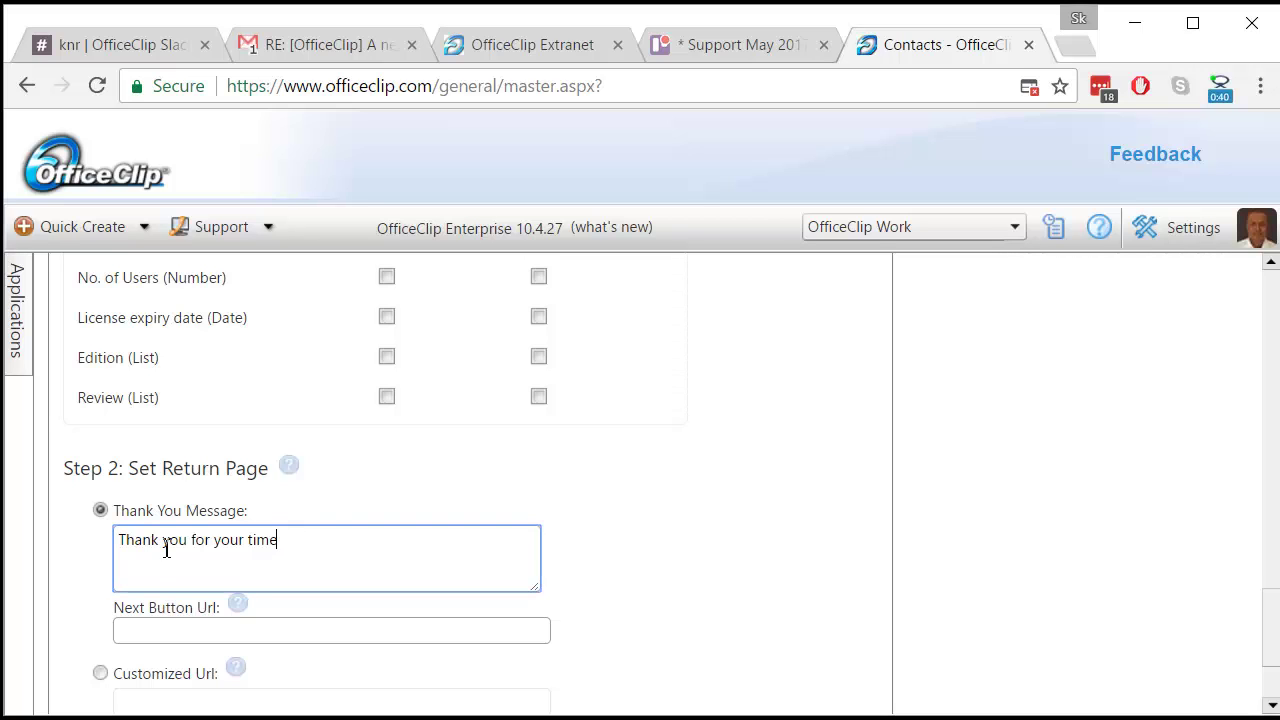
left_click(131, 630)
scroll(684, 571, "down", 2)
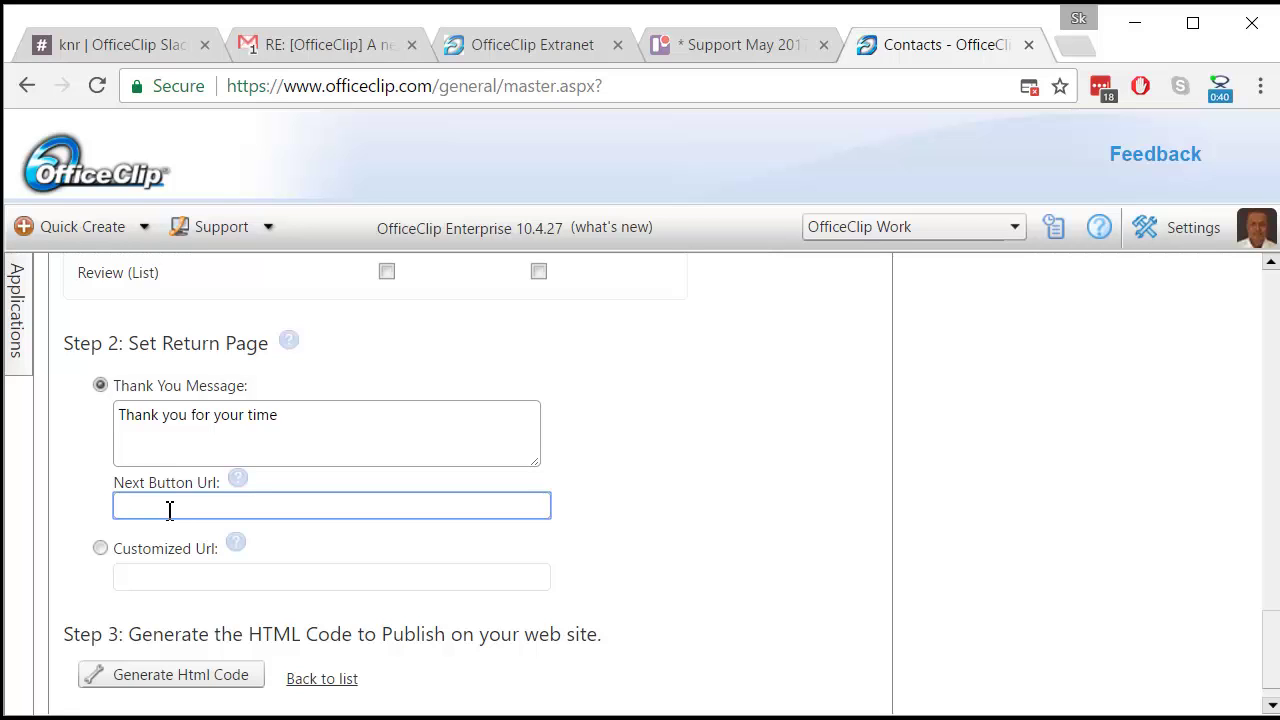
left_click(166, 584)
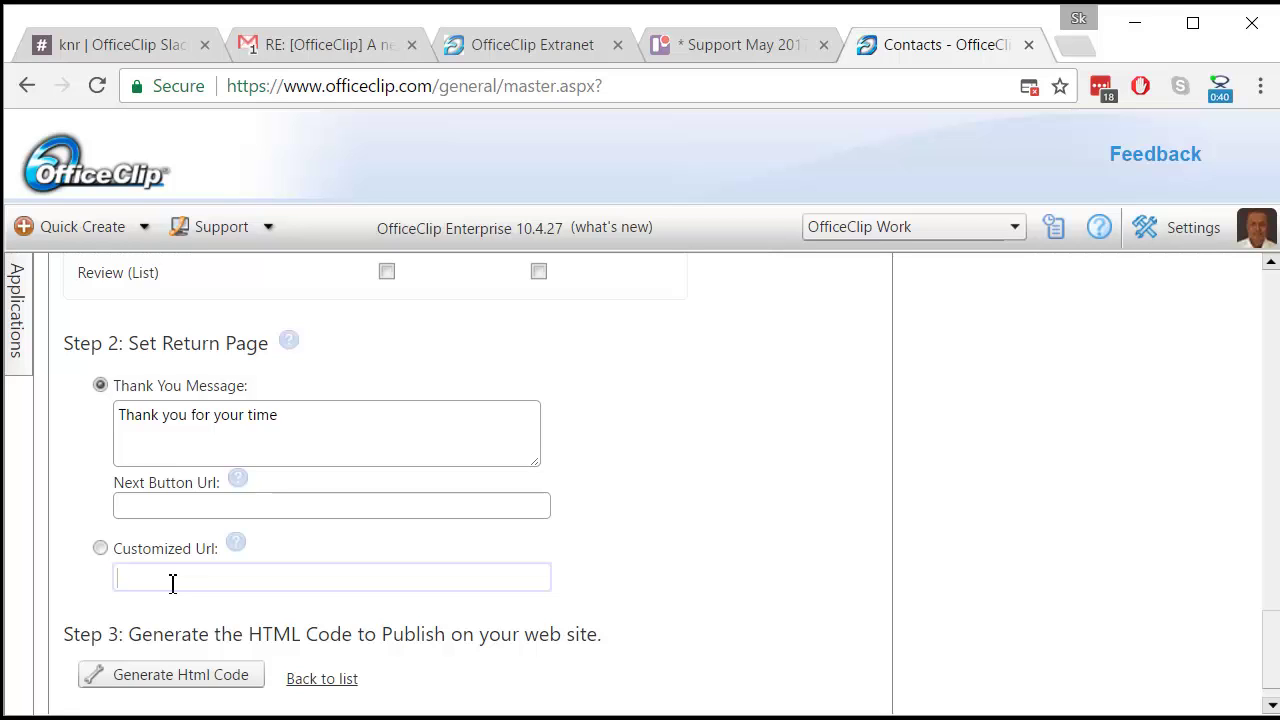
scroll(640, 525, "up", 5)
scroll(495, 565, "down", 5)
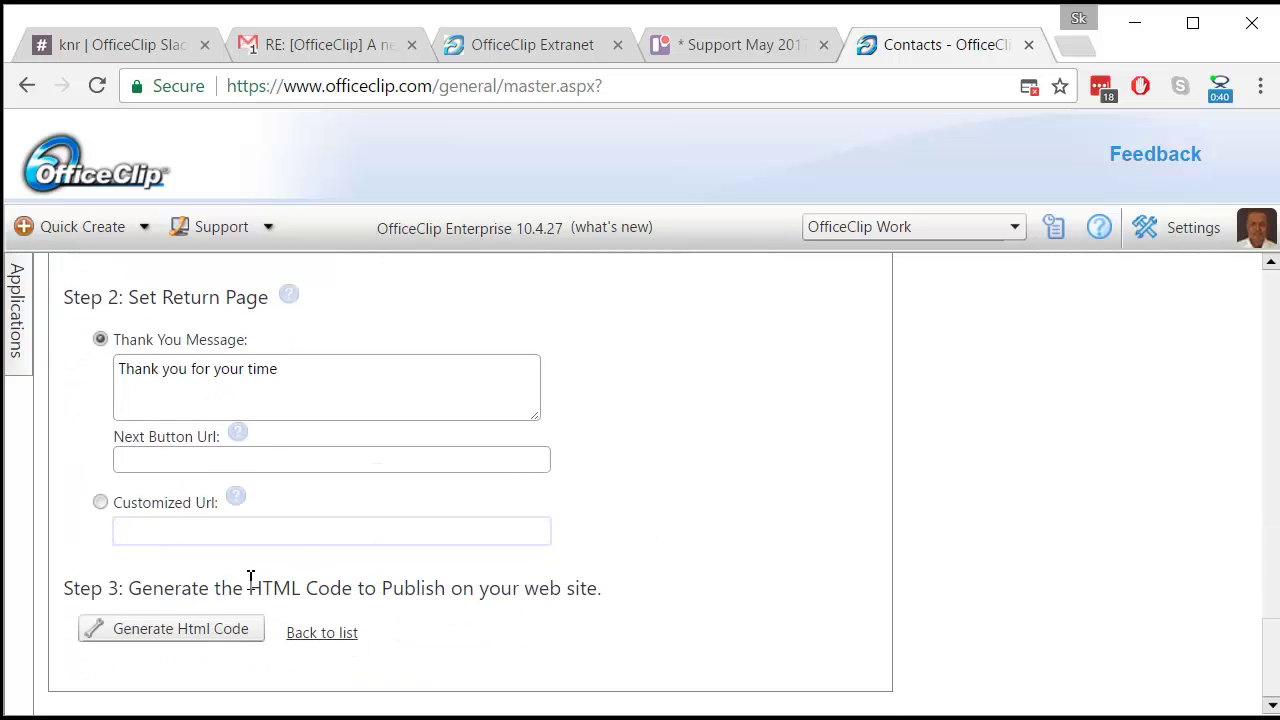
Generate the HTML code for publishing the contact web form
left_click(212, 632)
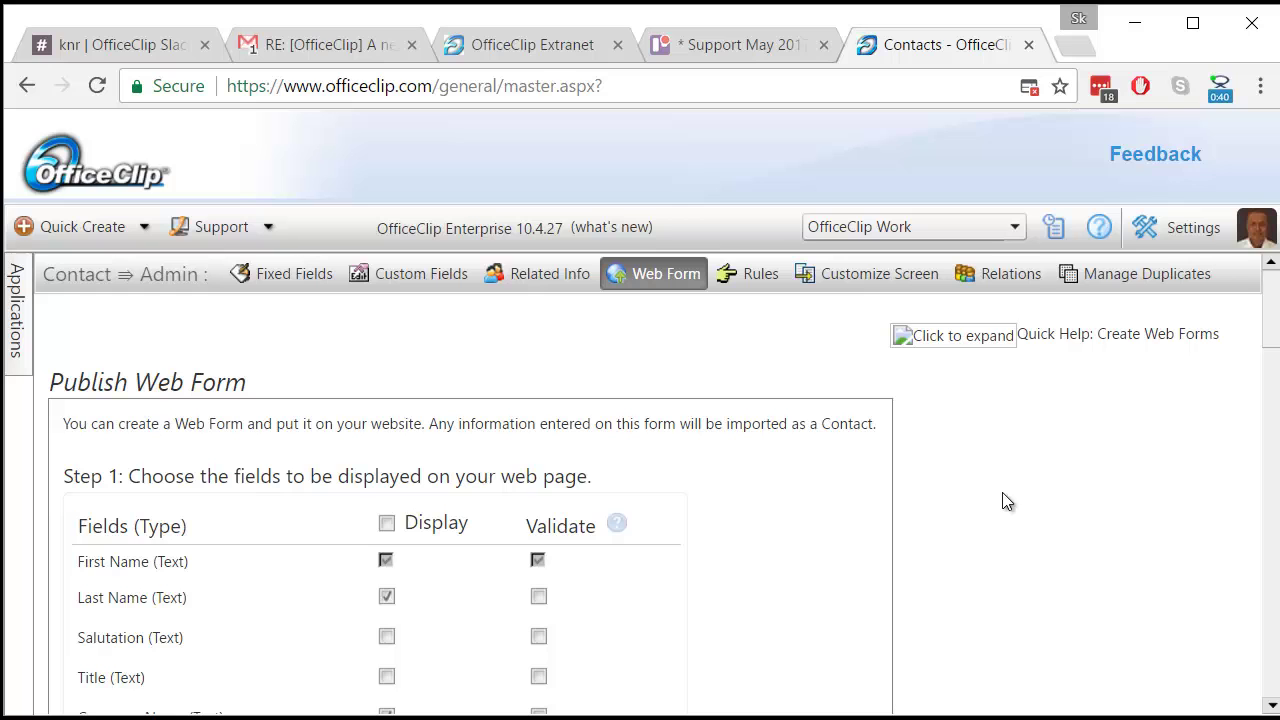
scroll(1003, 493, "down", 5)
scroll(1003, 494, "up", 5)
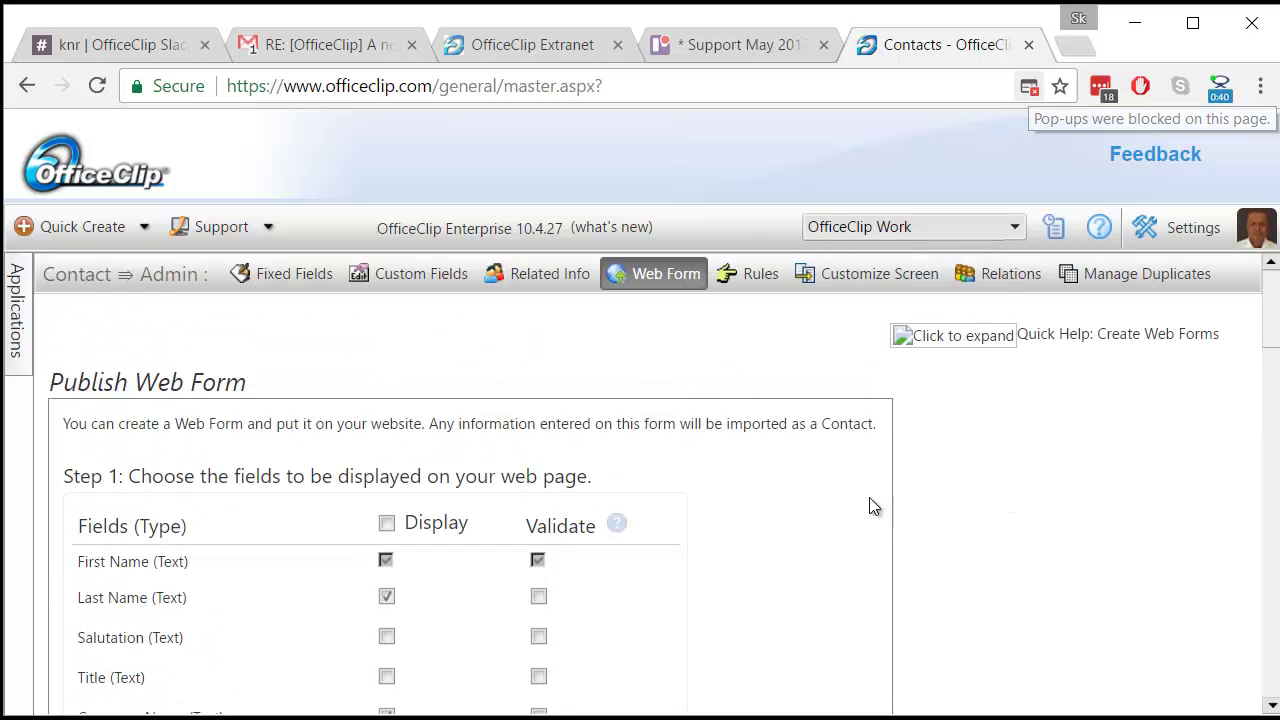
scroll(851, 534, "down", 10)
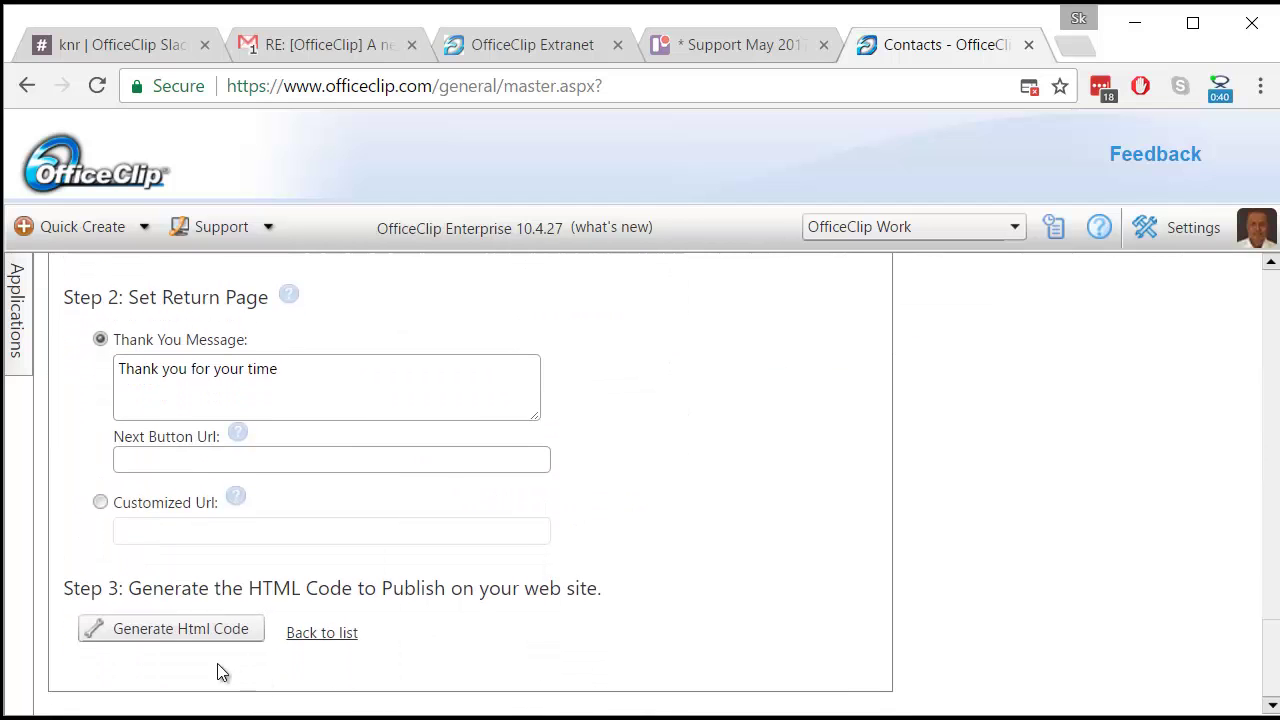
left_click(174, 625)
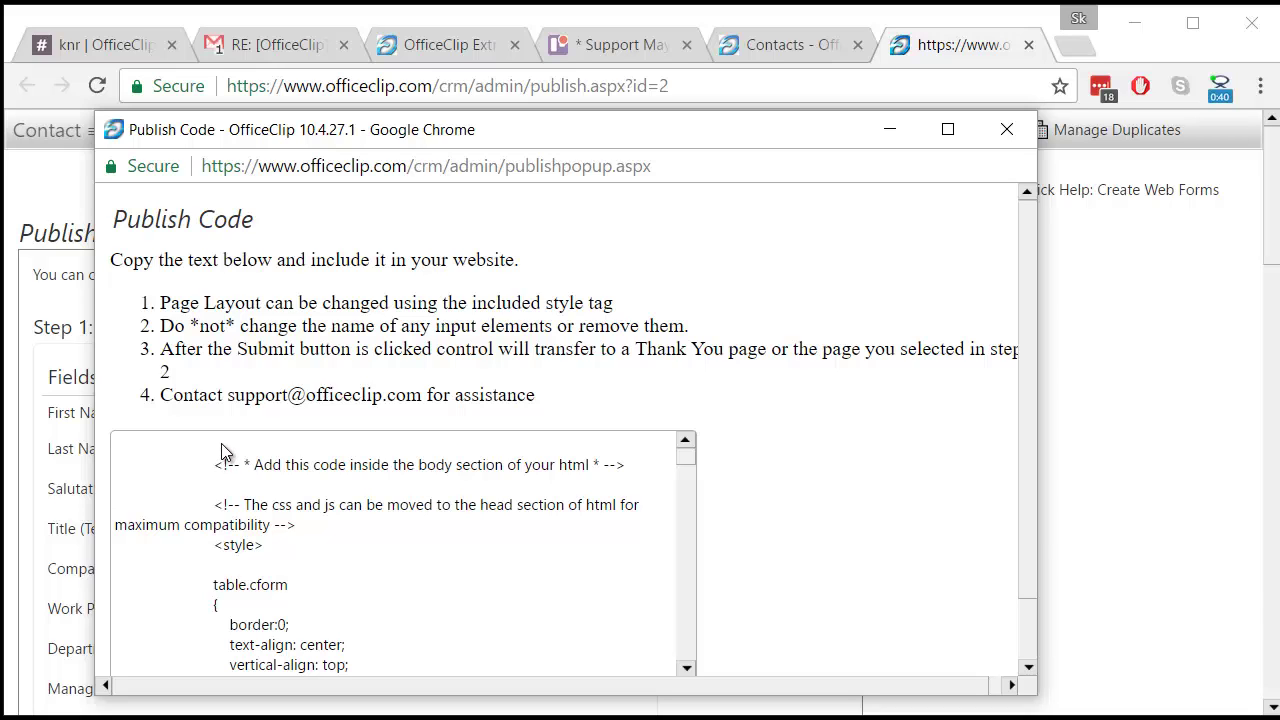
Copy the entire generated HTML code from the Publish Code window
left_click_drag(223, 452, 284, 546)
key("ctrl+a")
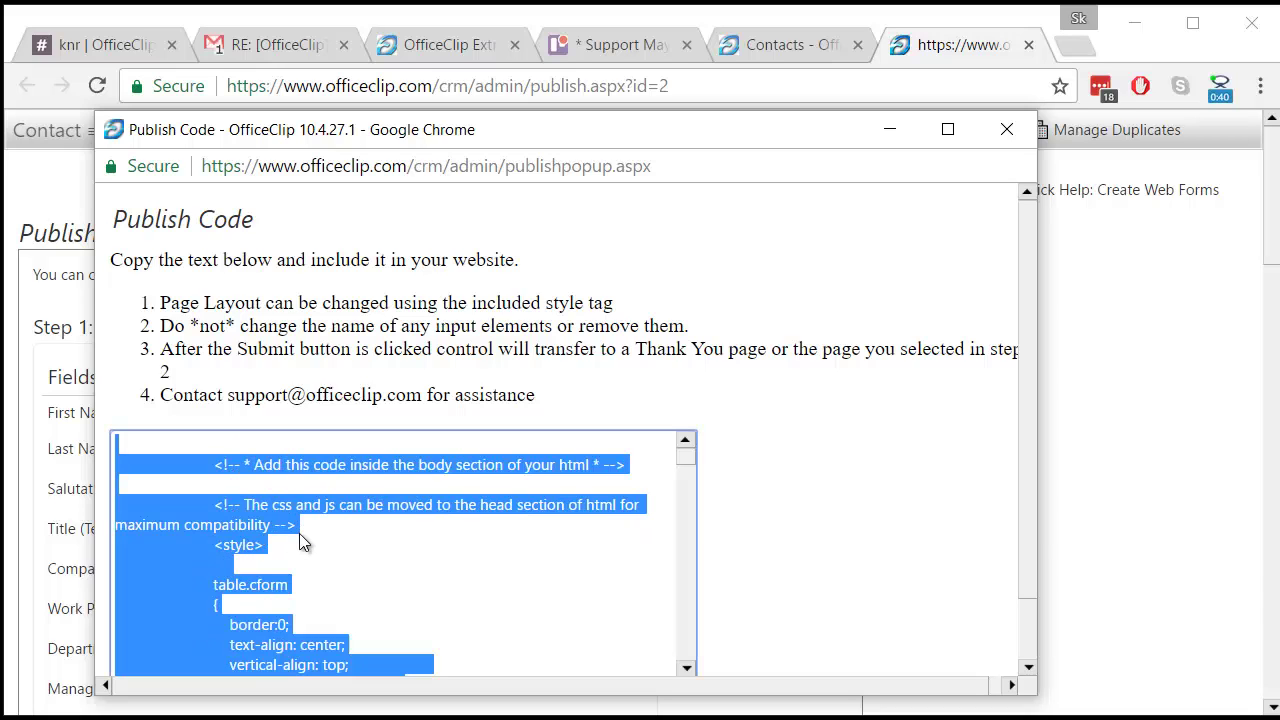
right_click(271, 467)
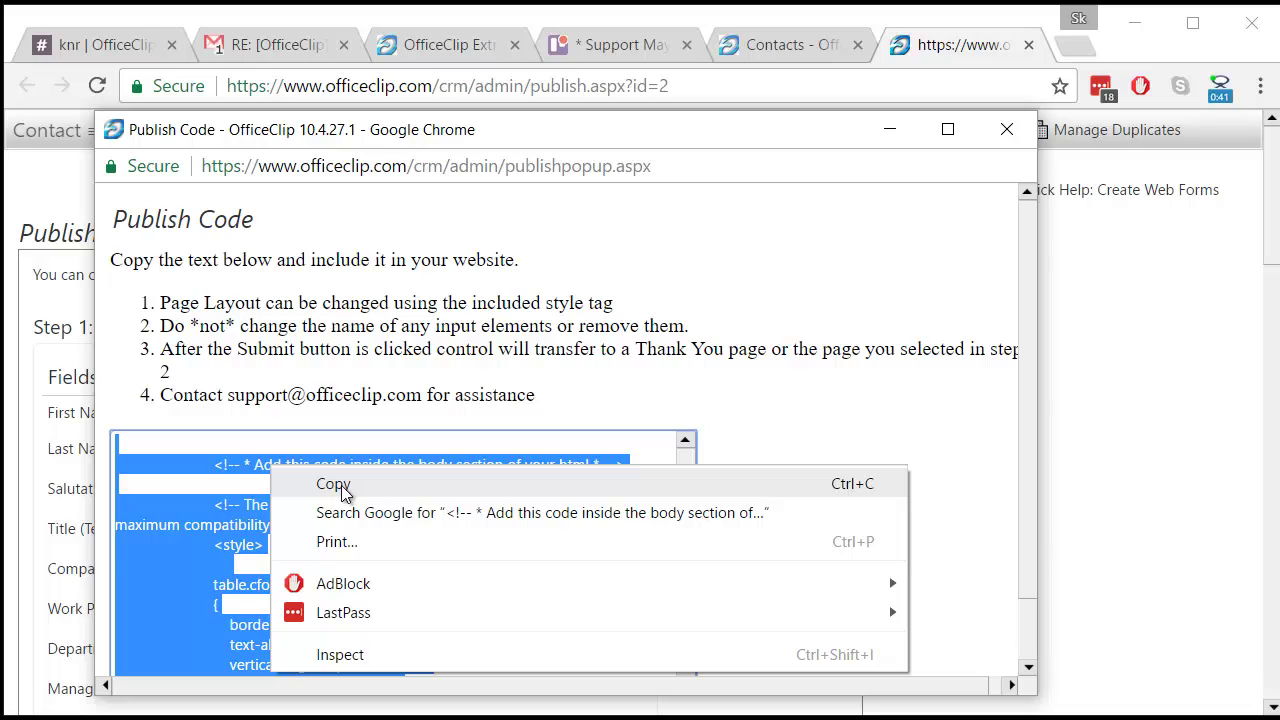
left_click(341, 485)
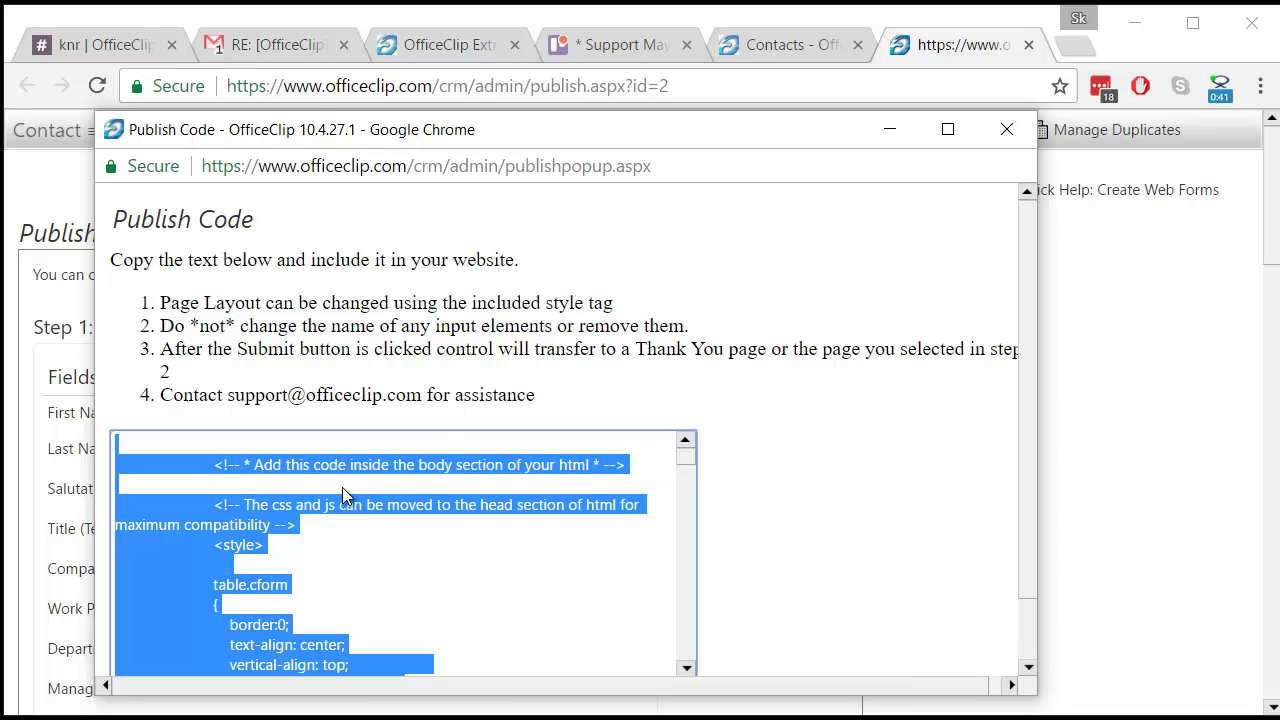
Switch to Notepad++ and paste the copied form code into the blank document
left_click(444, 545)
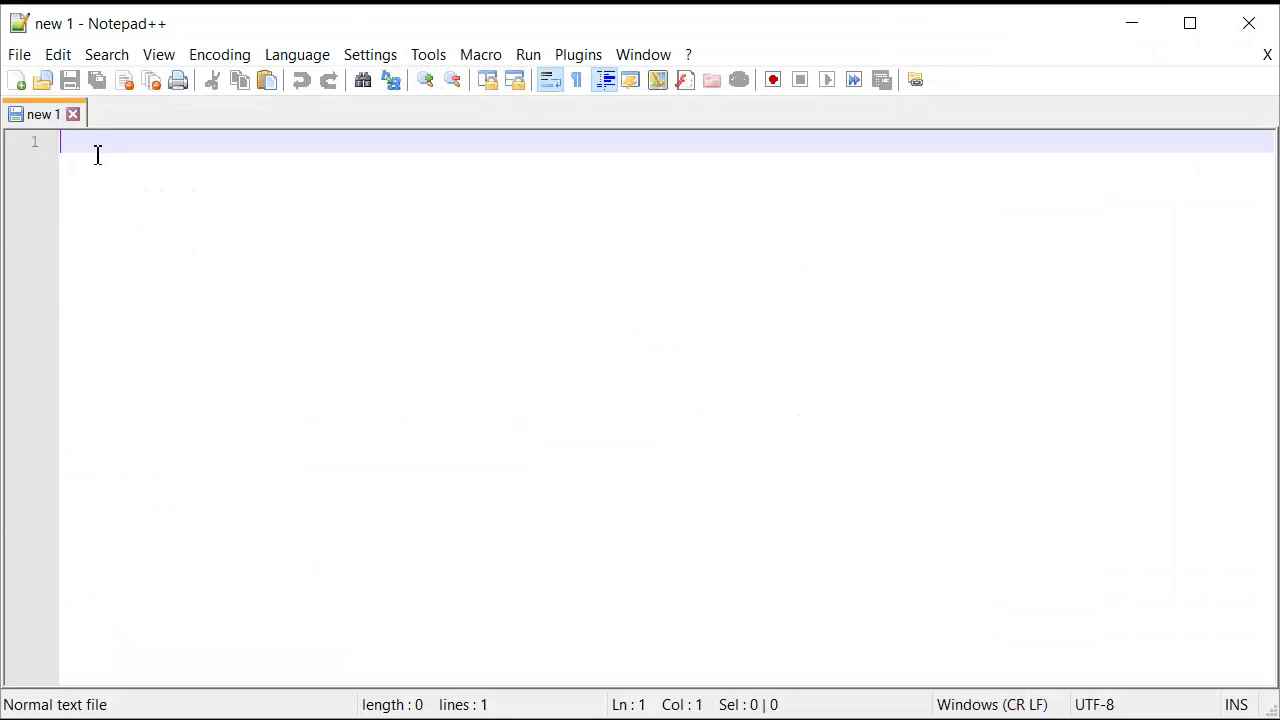
right_click(90, 143)
left_click(137, 203)
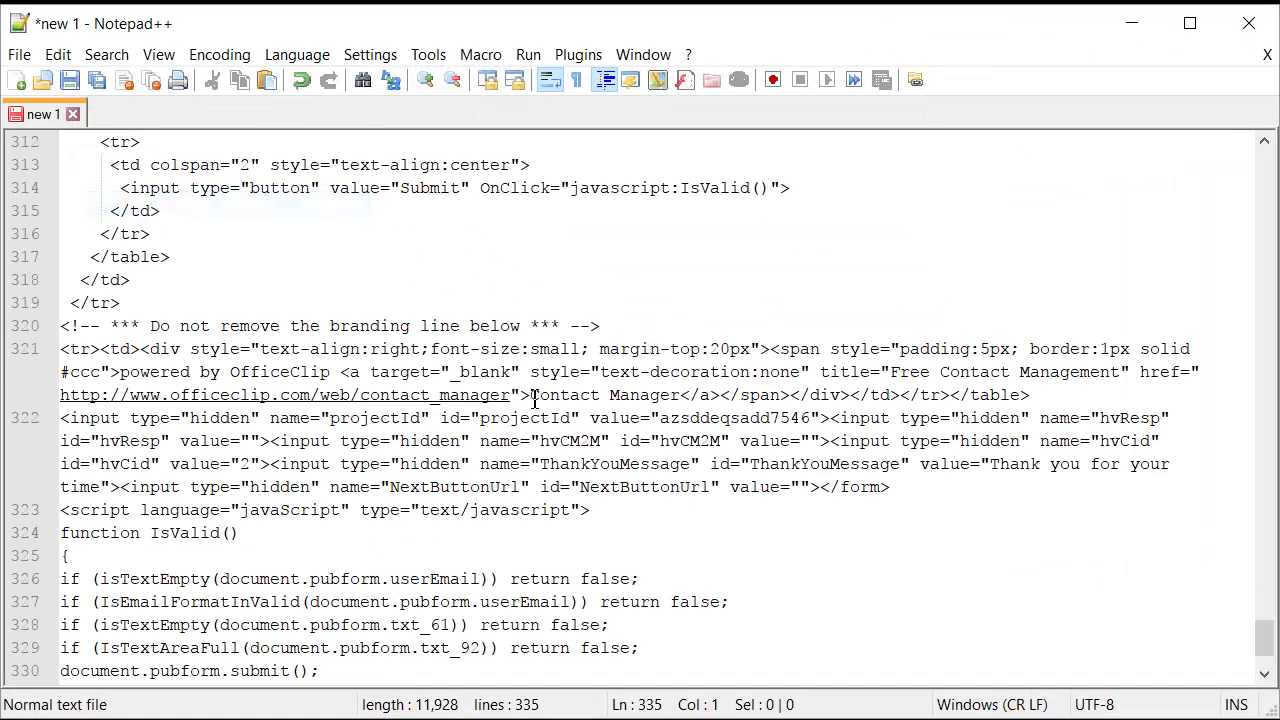
Insert opening <html> and <body> tags on separate lines before the pasted form code
scroll(460, 600, "up", 6)
scroll(461, 600, "up", 1)
left_click_drag(1264, 605, 1268, 190)
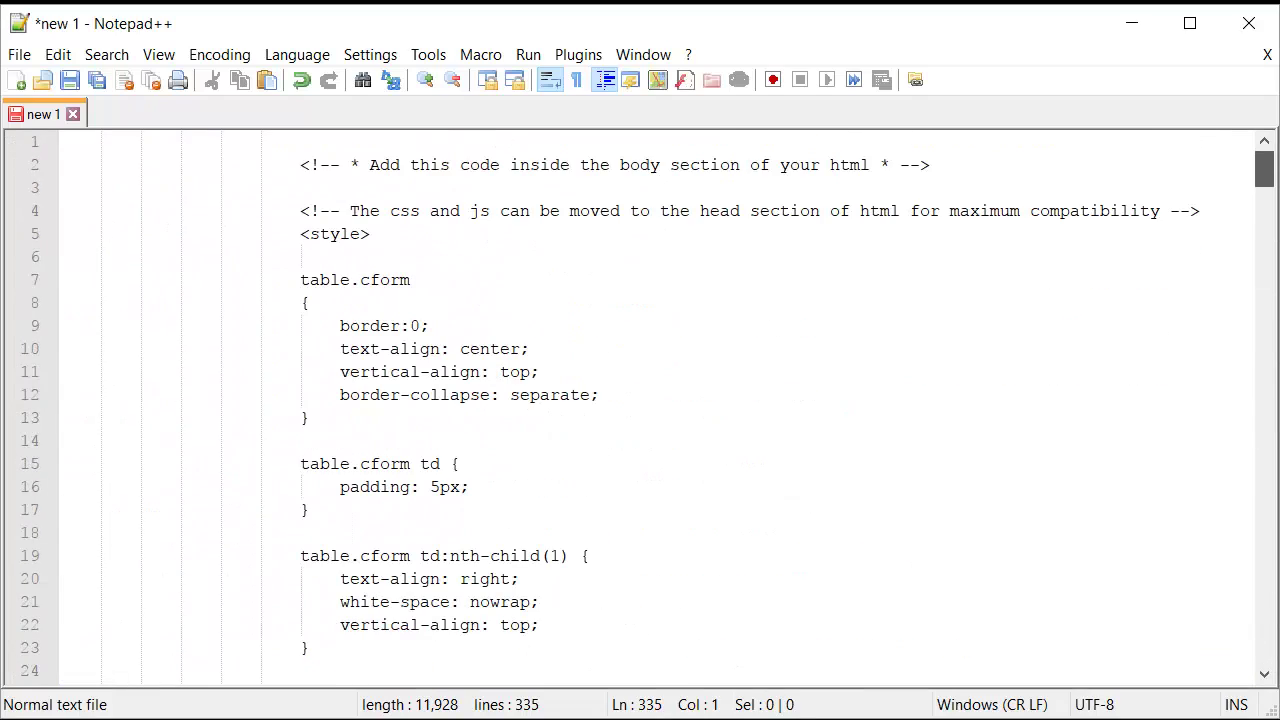
left_click(68, 146)
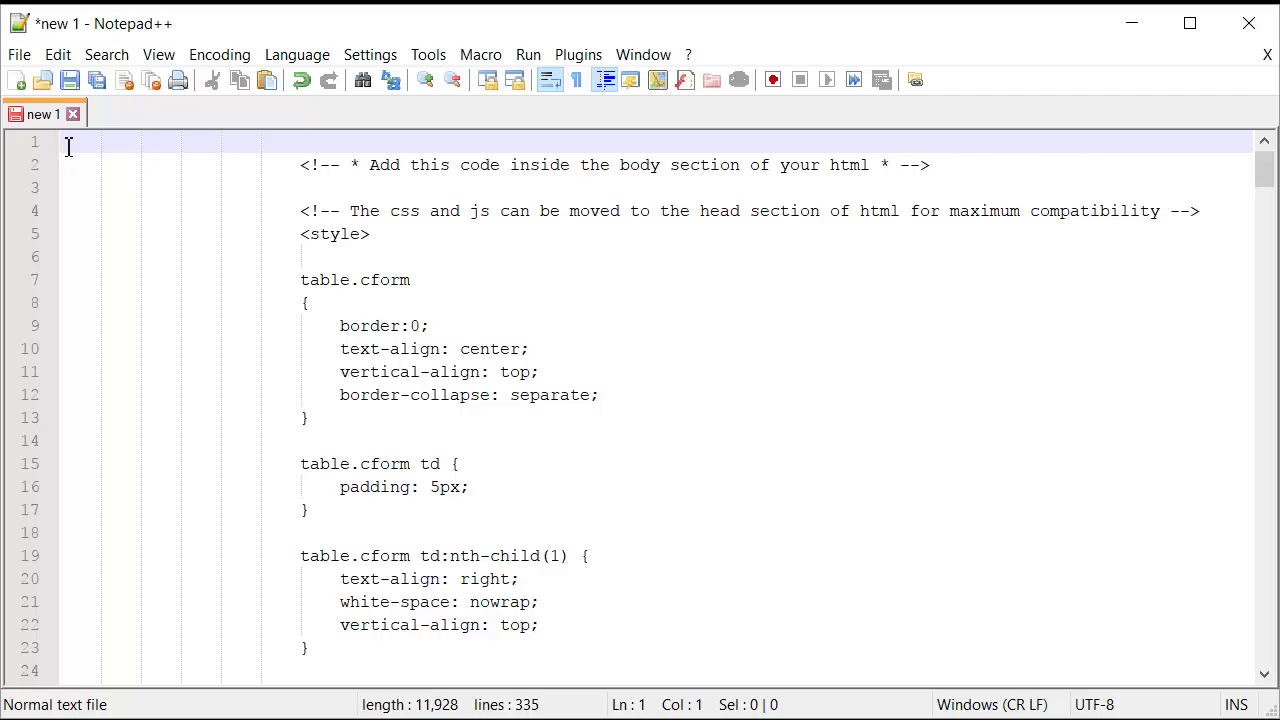
type("<html>")
key("Return")
type("<body>")
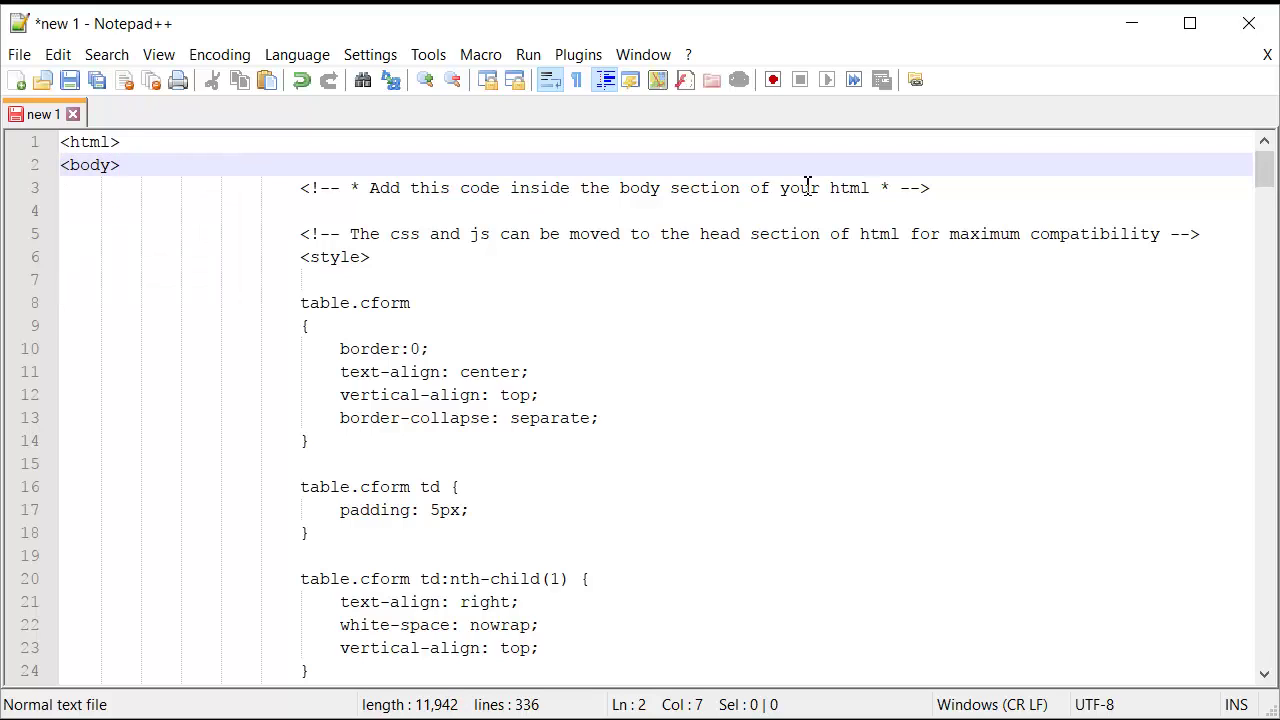
Add closing </body> and </html> tags on separate lines at the end of the code
left_click_drag(1272, 180, 1268, 658)
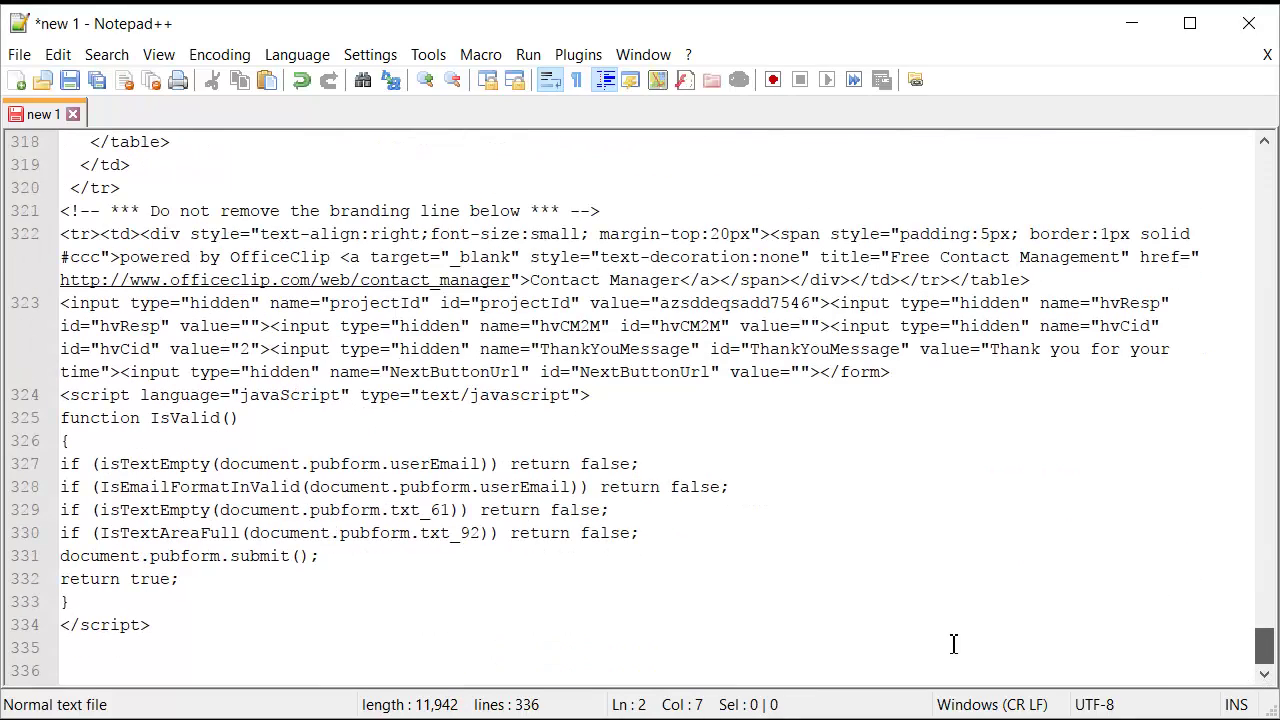
left_click(80, 667)
type("<")
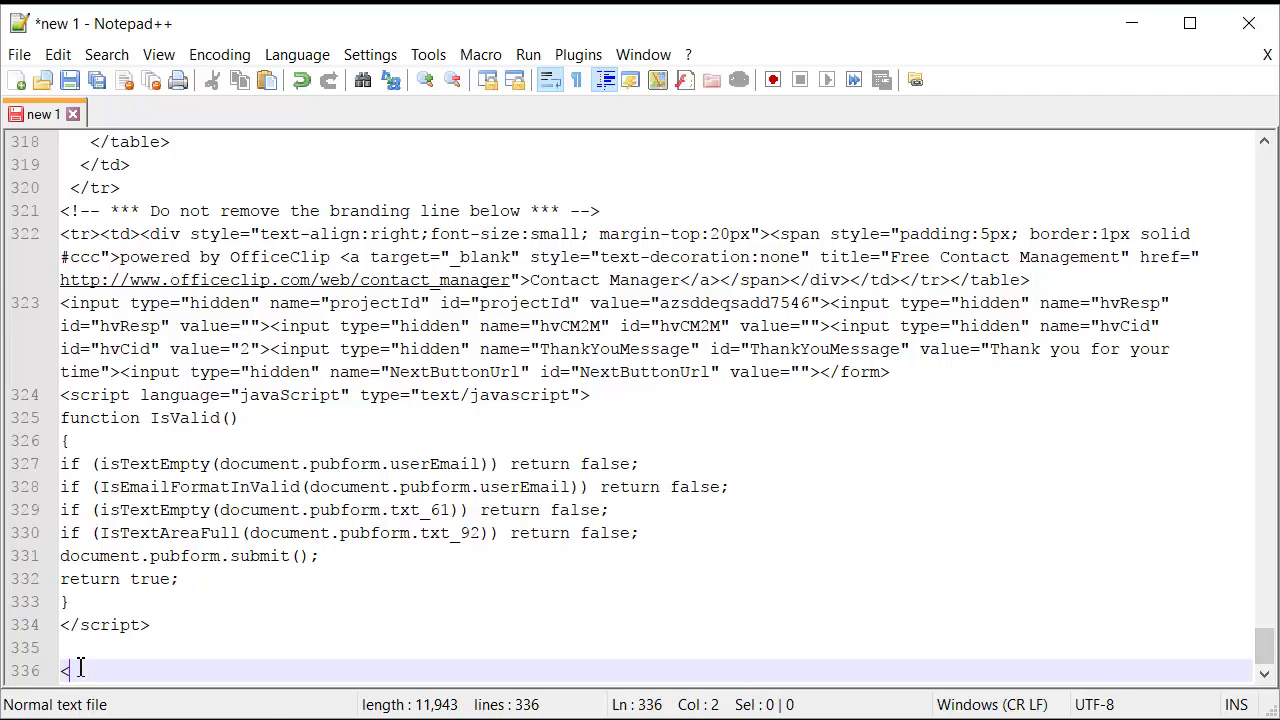
type("/body>")
key("Return")
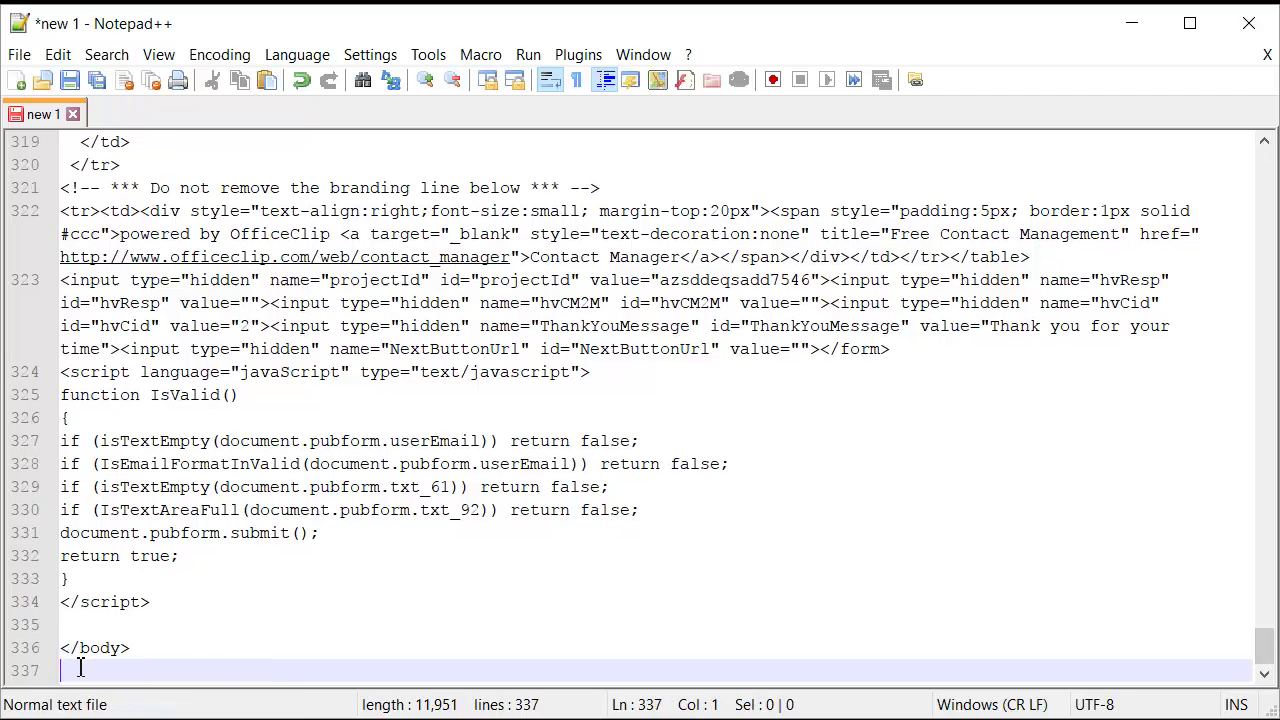
type("</html>")
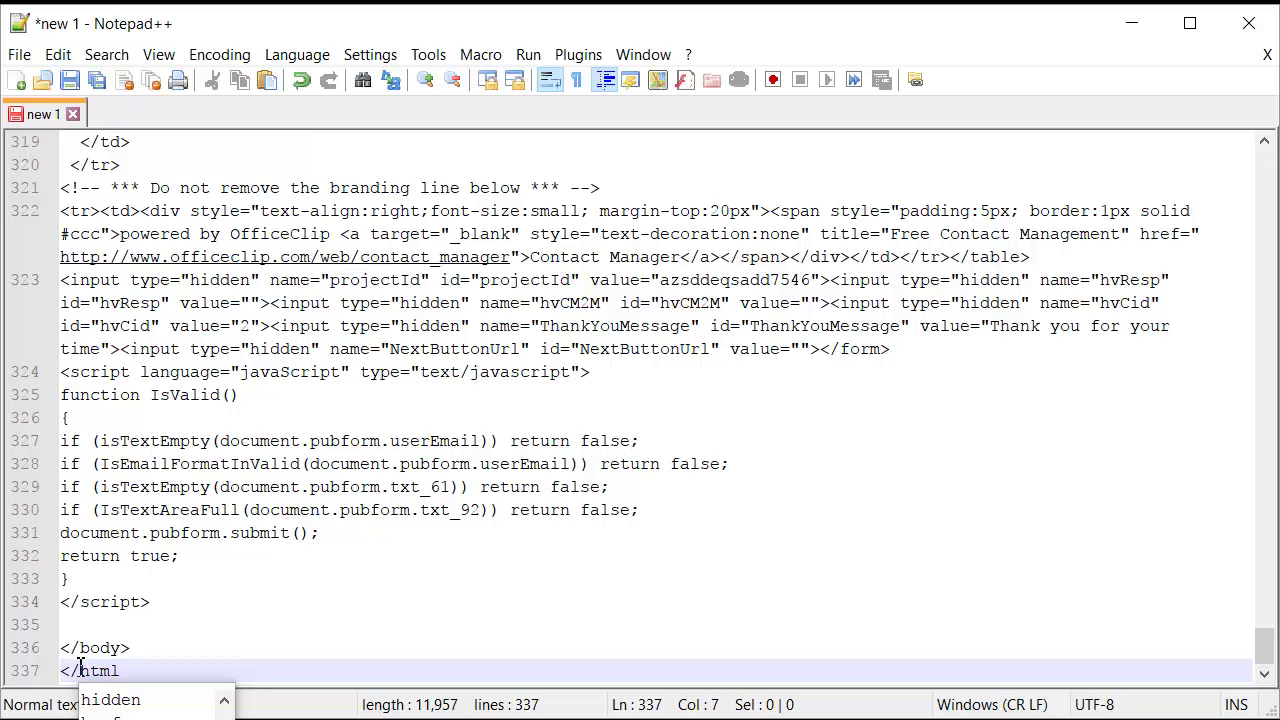
Save the document as test.html in the folder directory
left_click(69, 80)
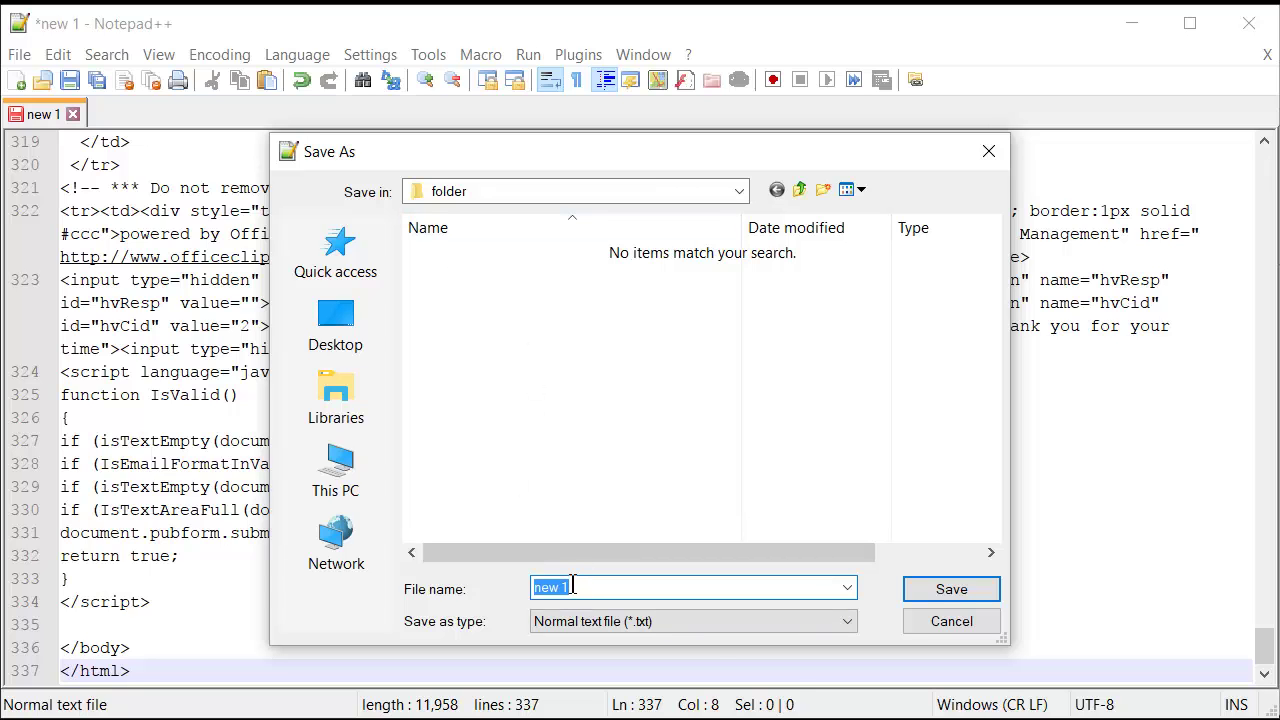
type("test.html")
key("Return")
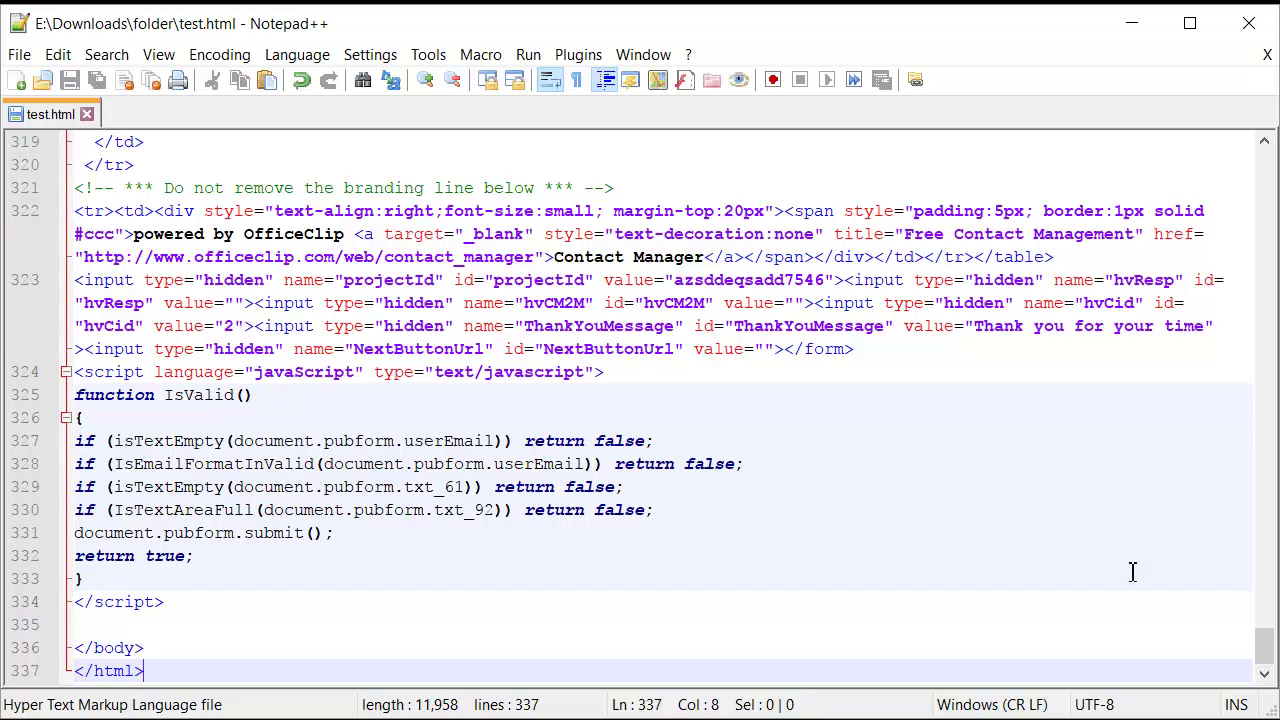
Examine the saved code from start to end, including the styles, validation scripts, form fields, hidden inputs and branding line
left_click_drag(1264, 648, 1216, 173)
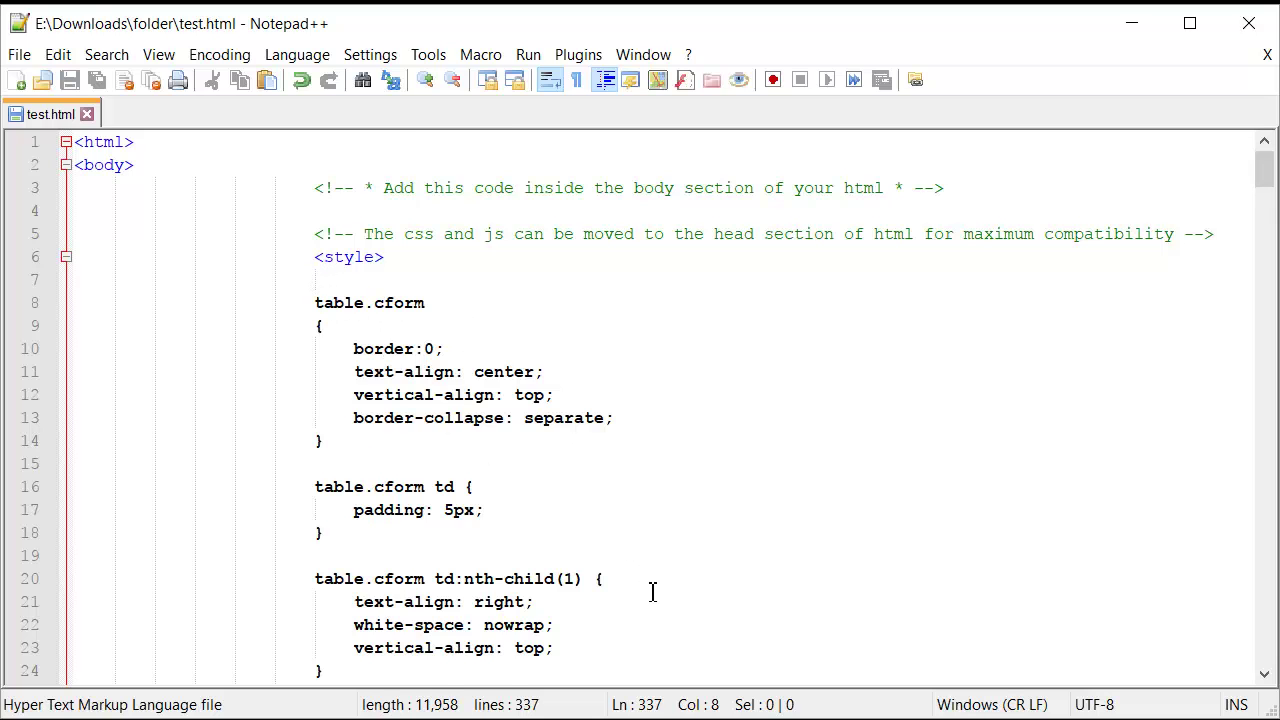
scroll(652, 592, "down", 15)
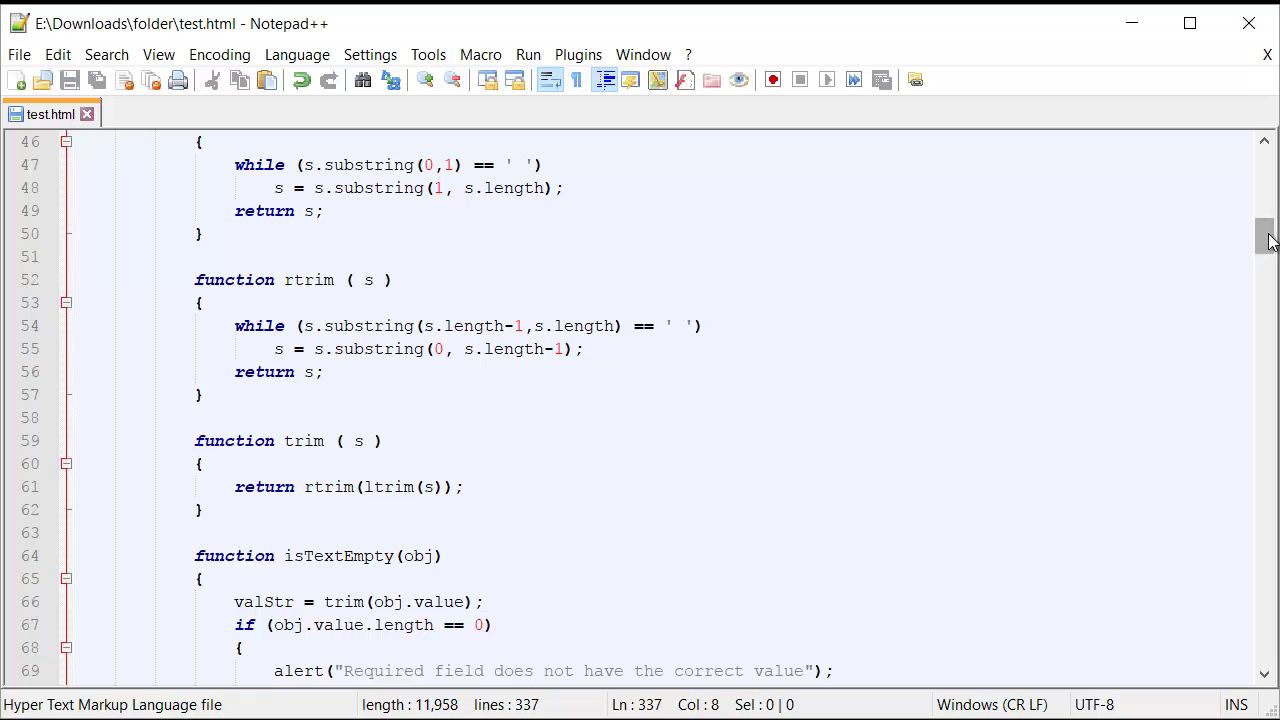
left_click_drag(1268, 240, 1263, 488)
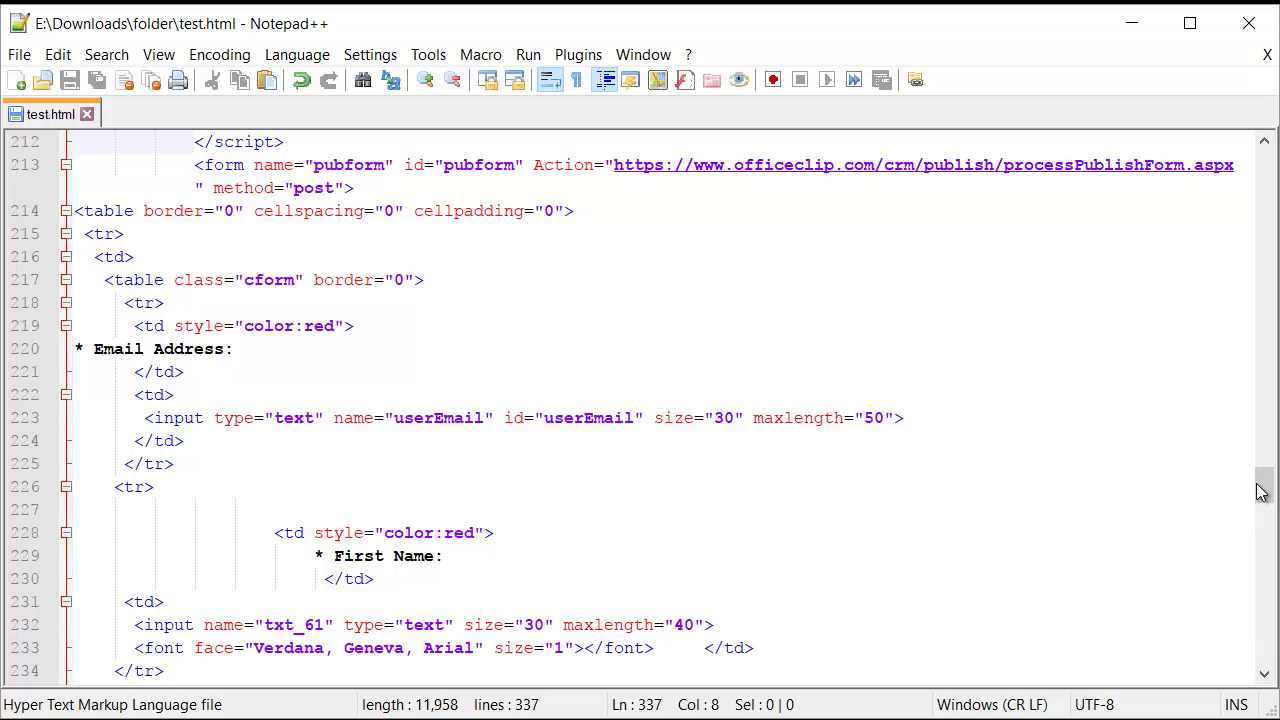
left_click_drag(1262, 492, 1258, 614)
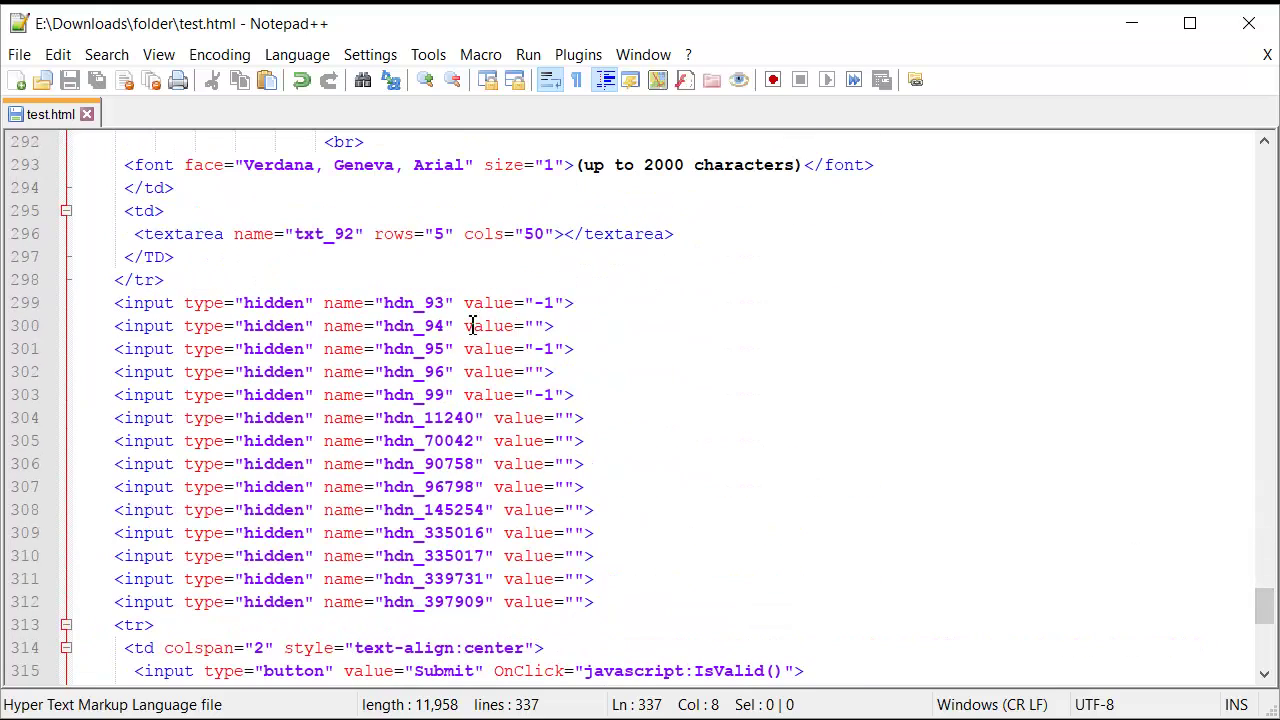
left_click_drag(1265, 611, 1265, 641)
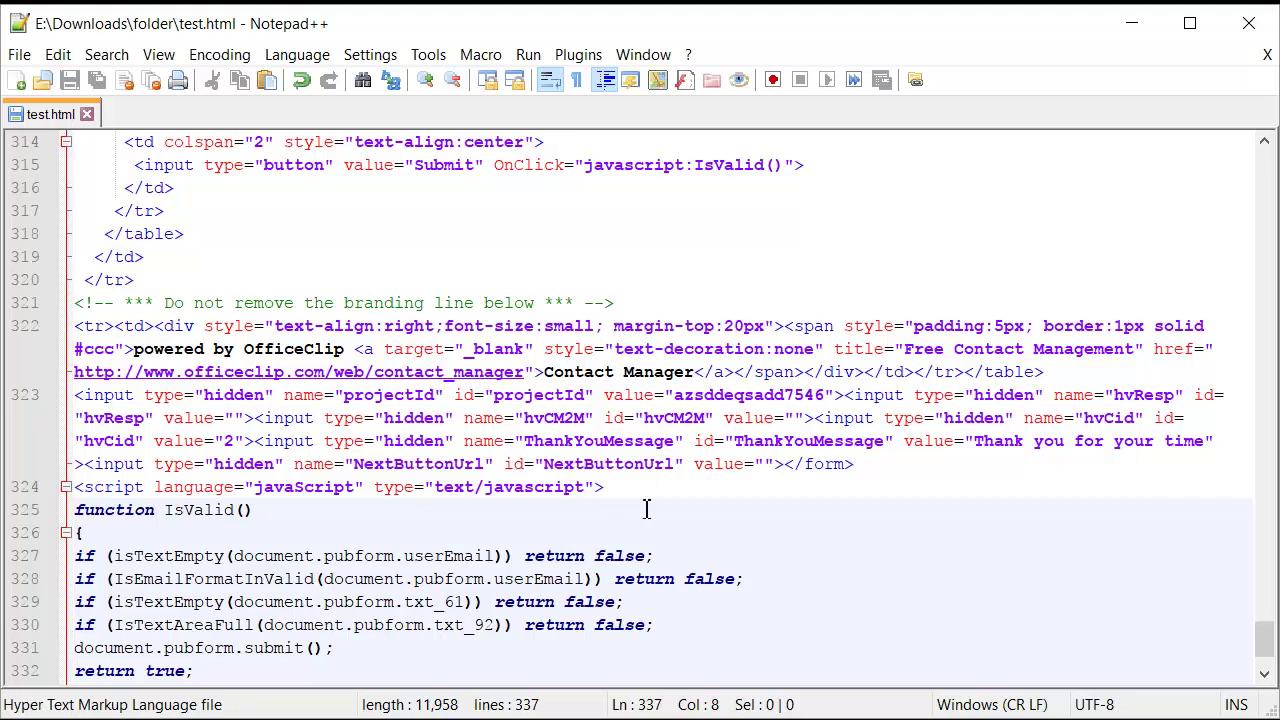
scroll(764, 578, "down", 2)
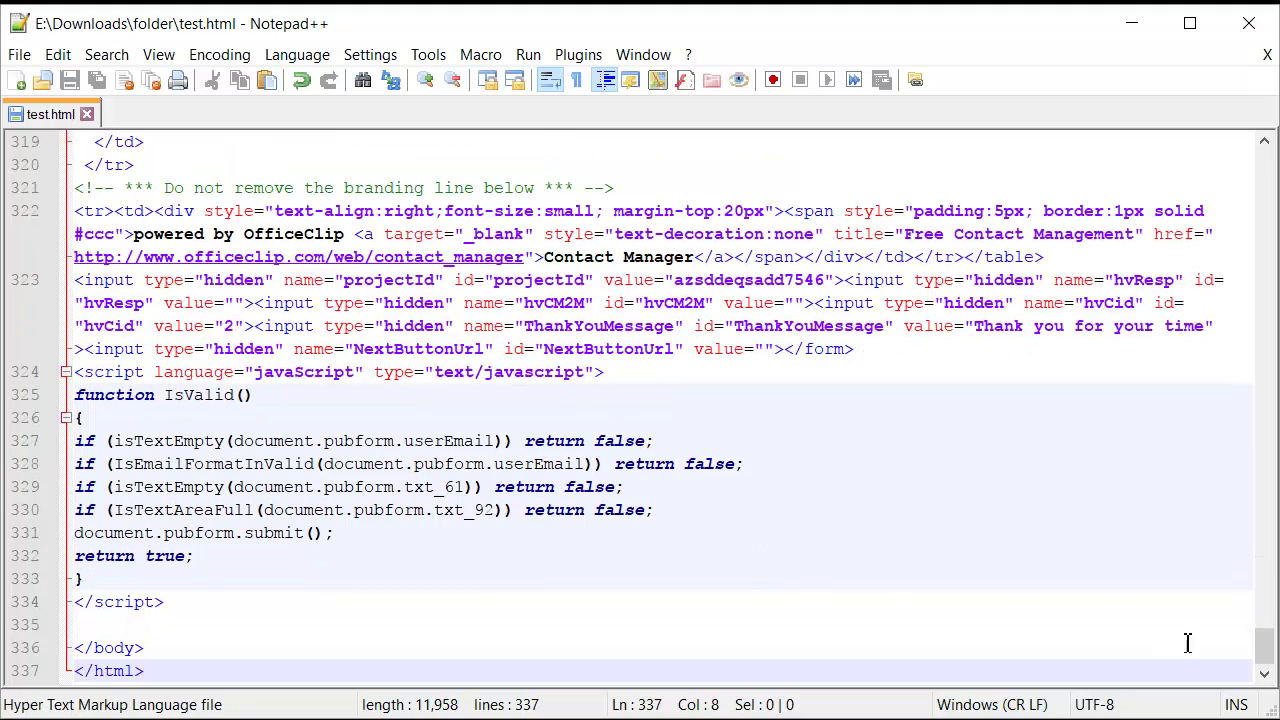
left_click_drag(1265, 655, 1169, 163)
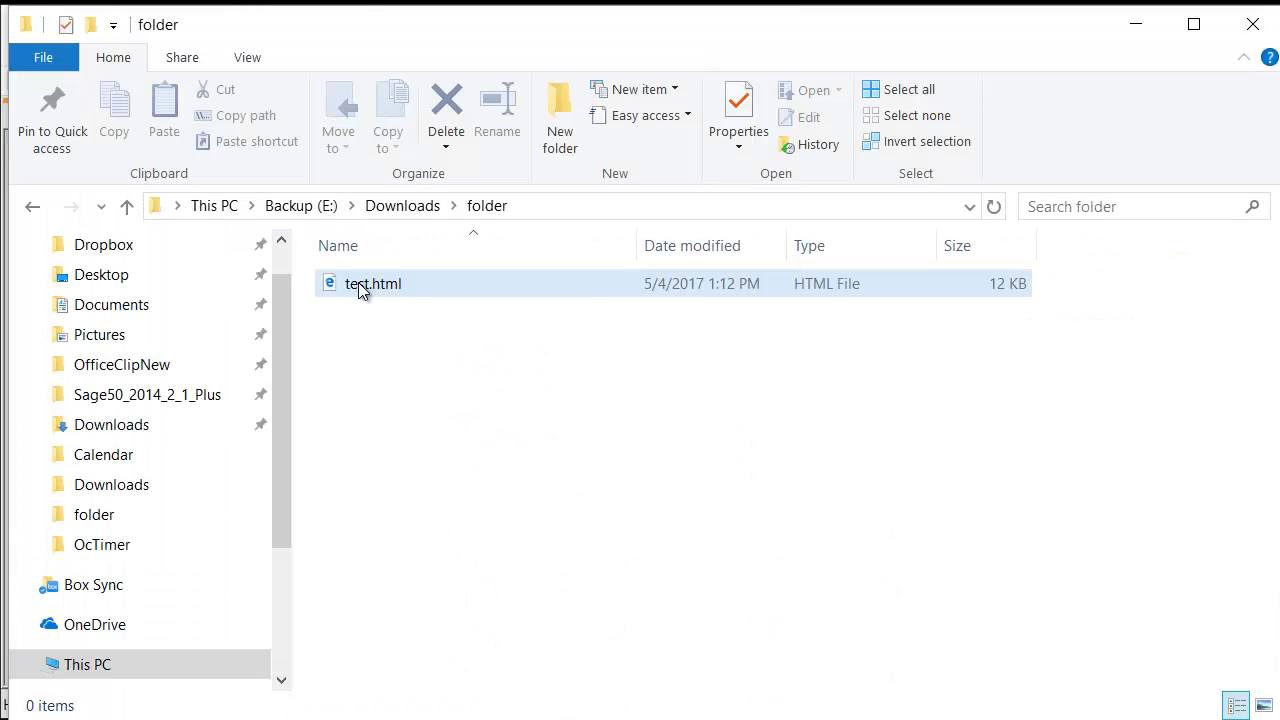
Open test.html from the Downloads subfolder in the web browser to display the form
double_click(360, 284)
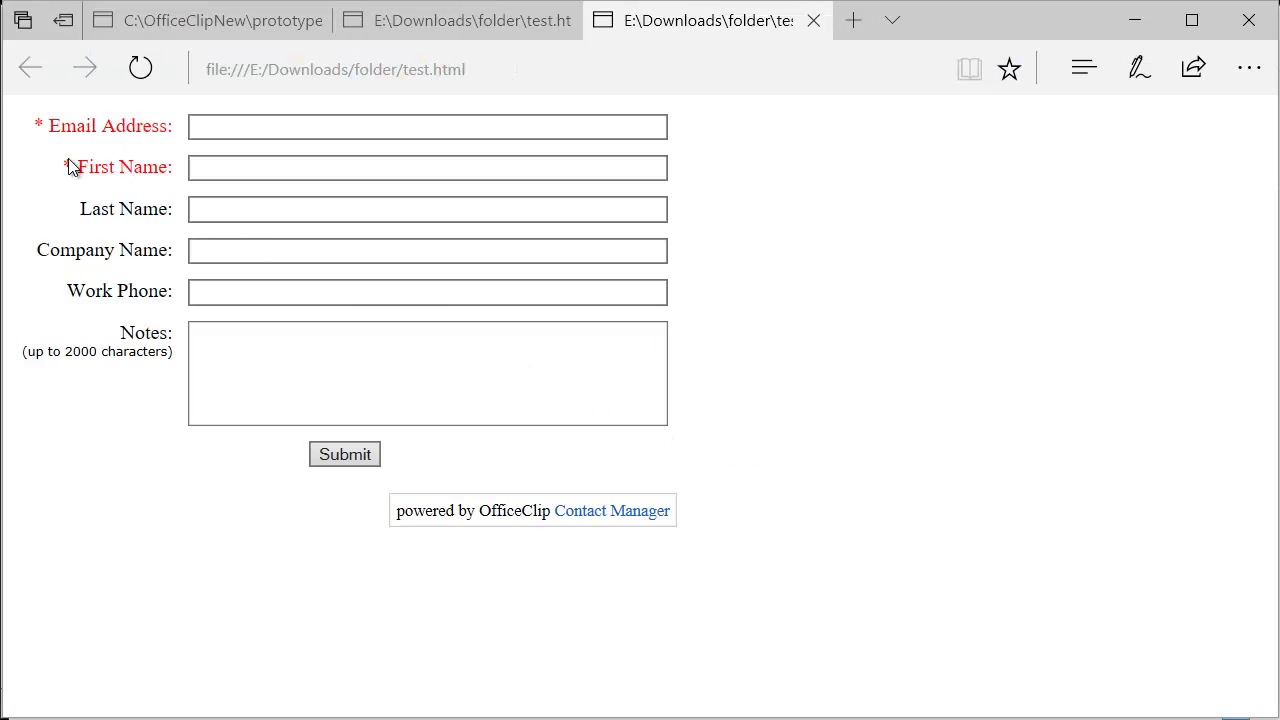
Switch to the test.html code in Notepad++ and fold and unfold the form's table rows to identify the Email Address and First Name blocks
left_click(256, 405)
left_click(152, 194)
key("alt+Tab")
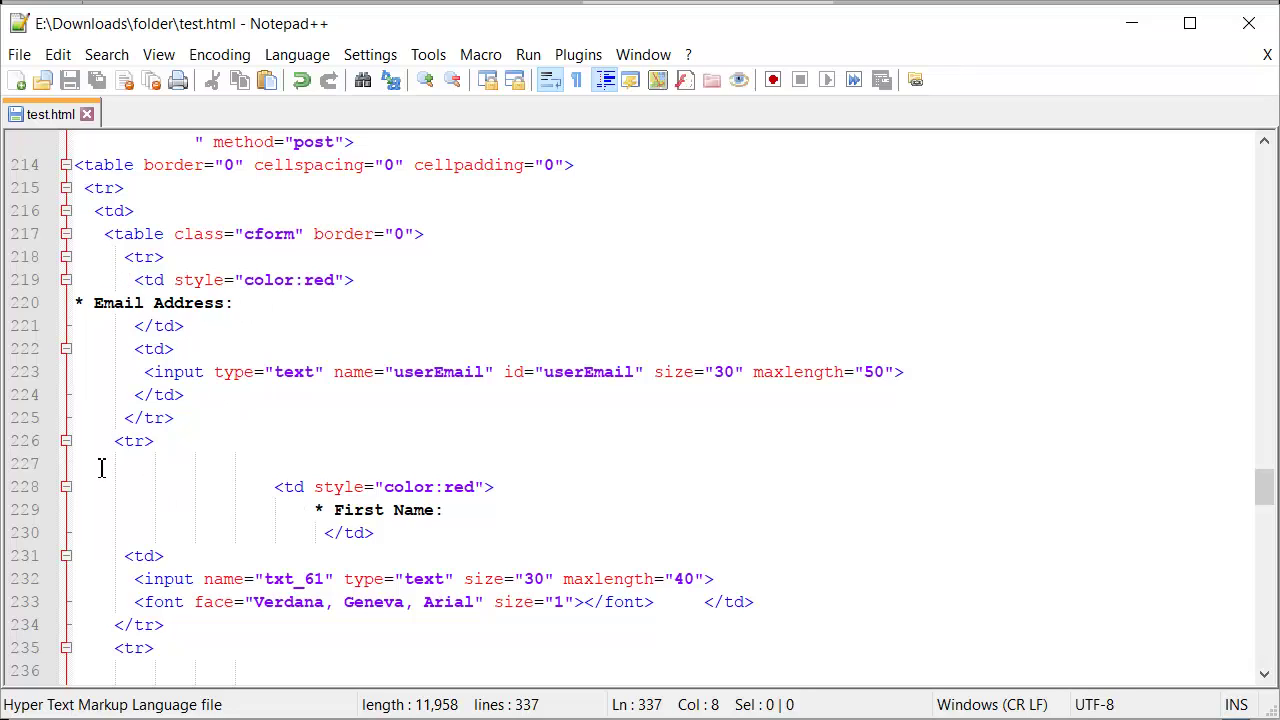
left_click(65, 257)
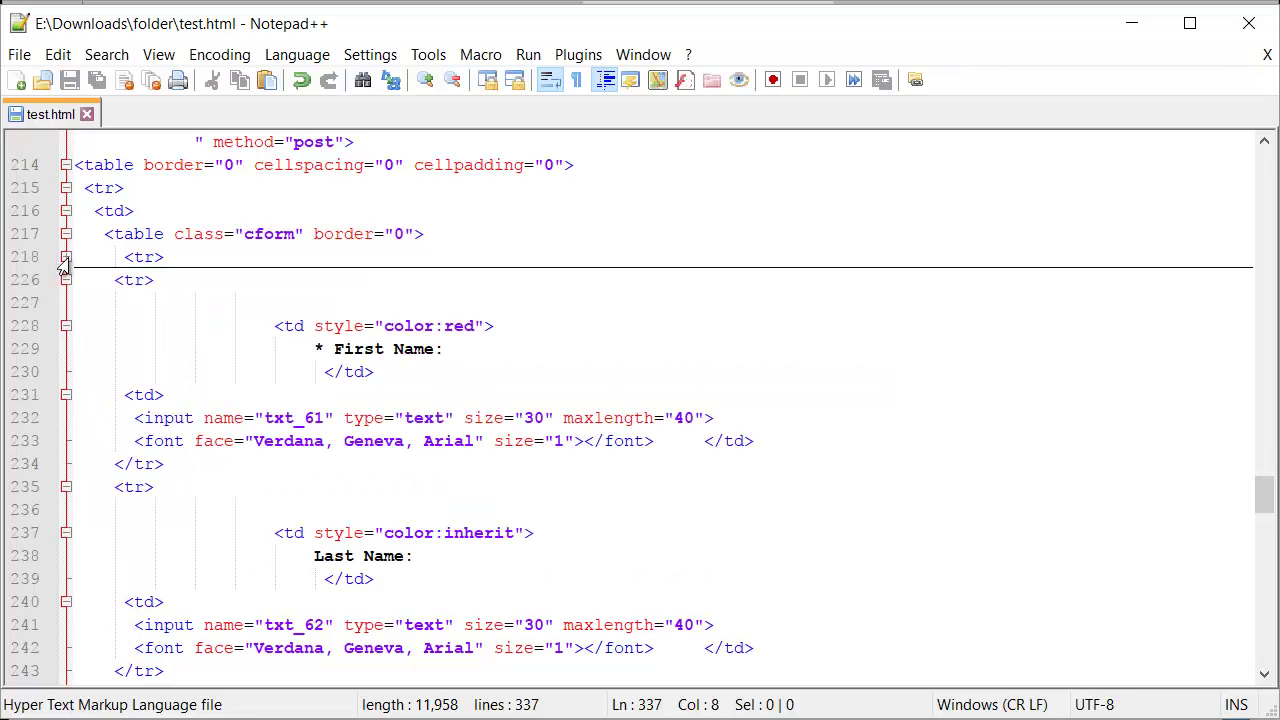
left_click(65, 280)
left_click(65, 303)
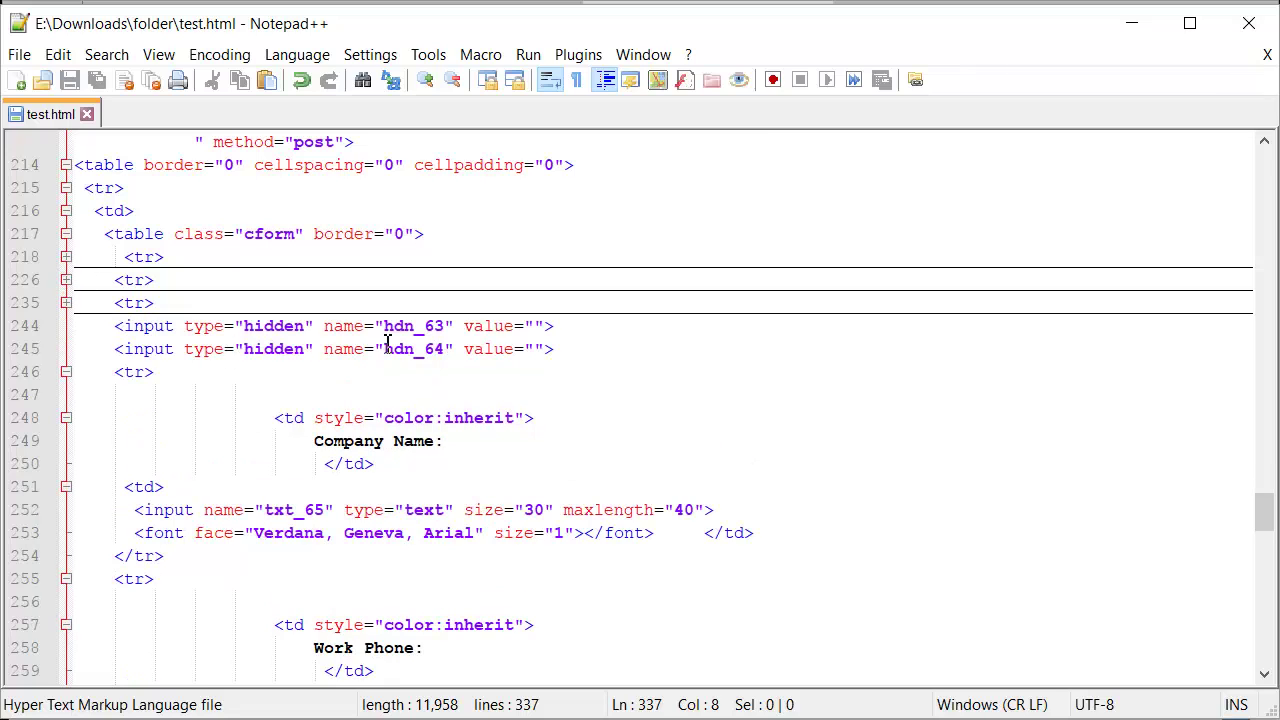
left_click(65, 258)
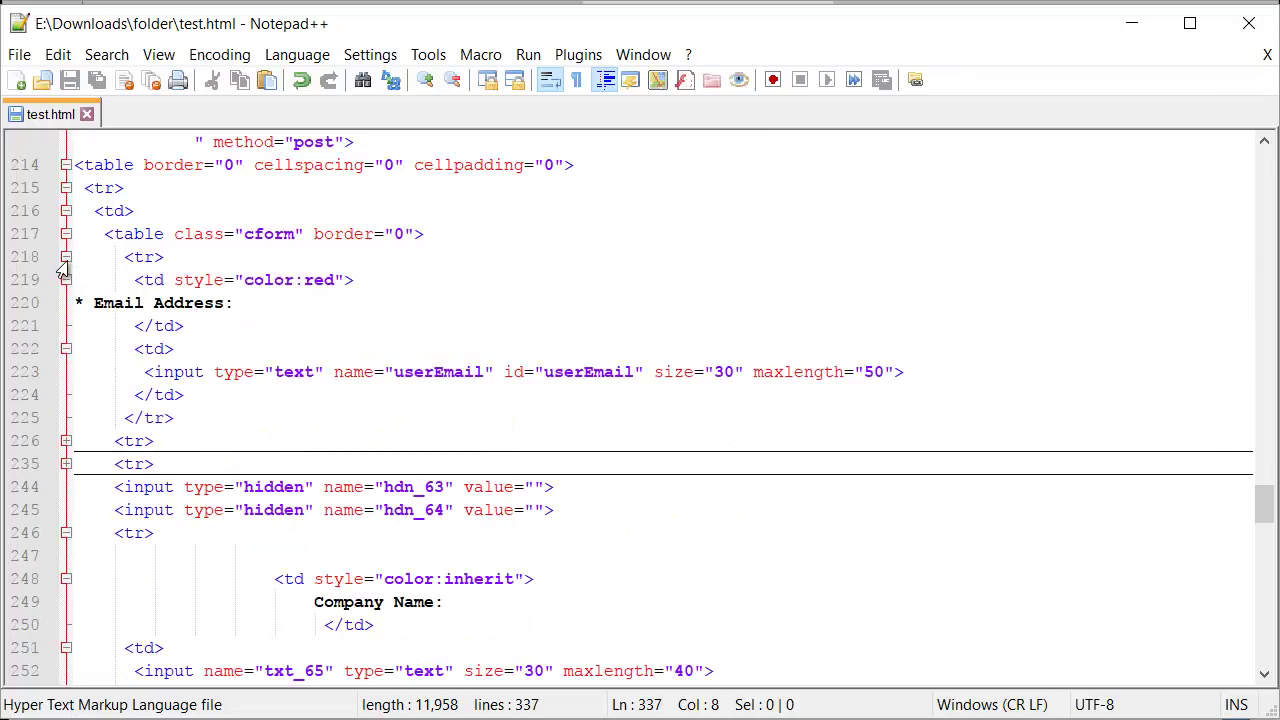
left_click(65, 441)
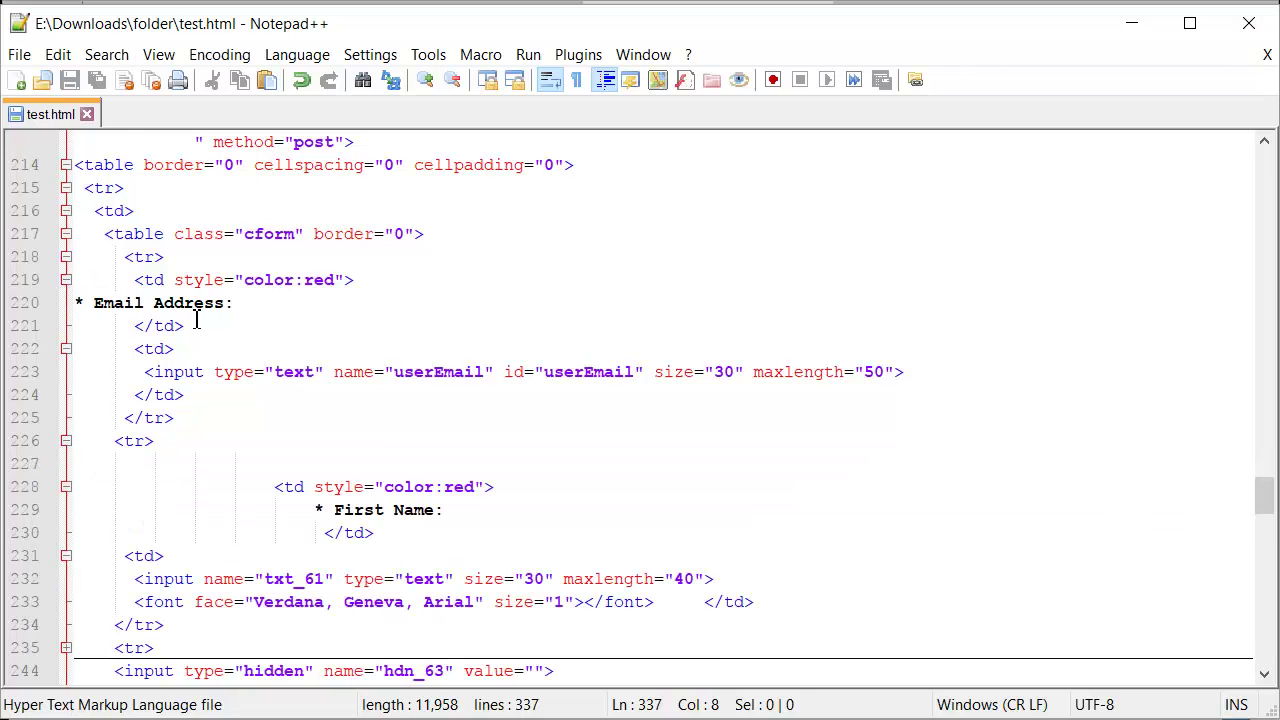
Move the entire First Name table row above the Email Address row, directly after the cform table's opening tag
scroll(263, 590, "down", 1)
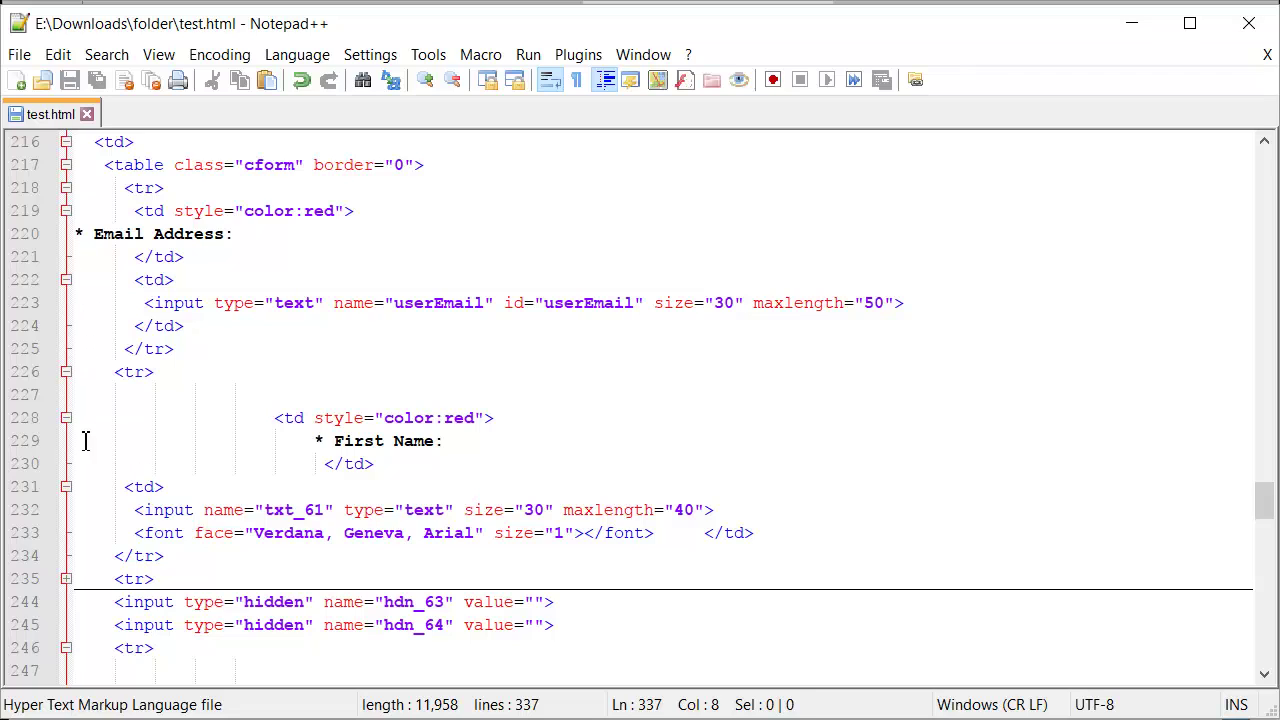
left_click(82, 373)
left_click_drag(82, 373, 197, 561)
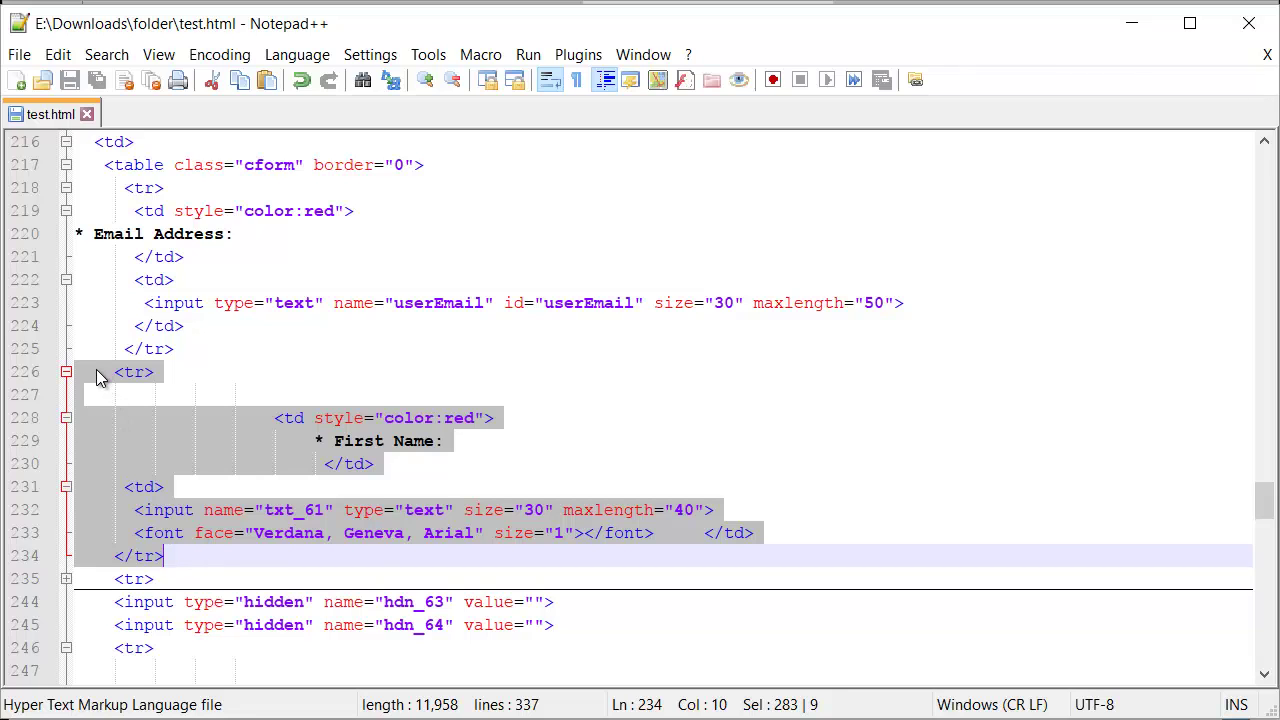
right_click(96, 373)
left_click(132, 389)
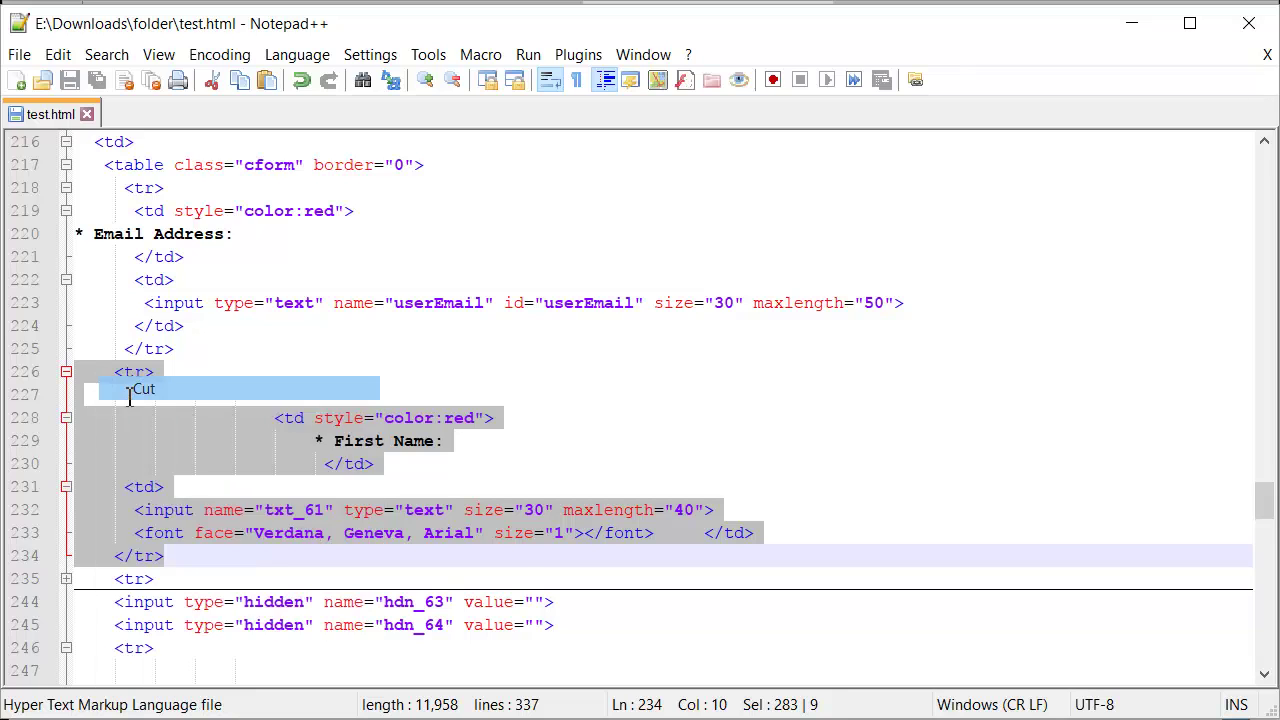
scroll(206, 487, "up", 2)
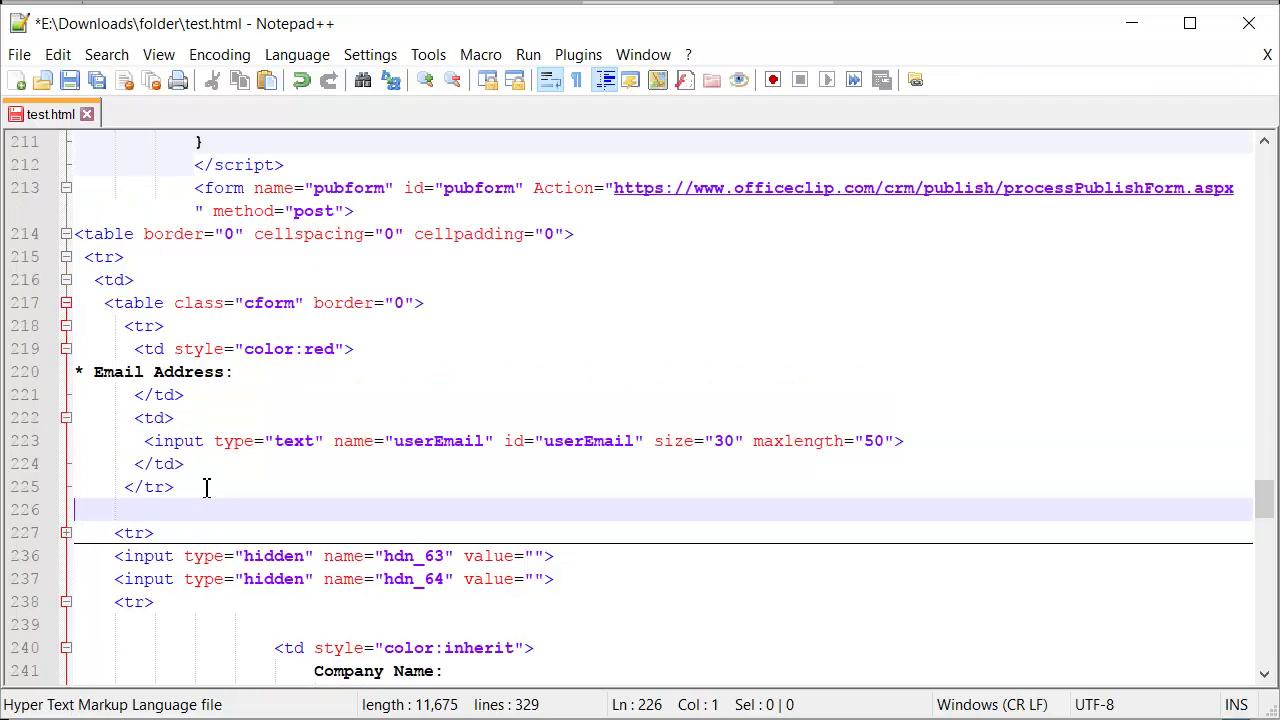
left_click(440, 308)
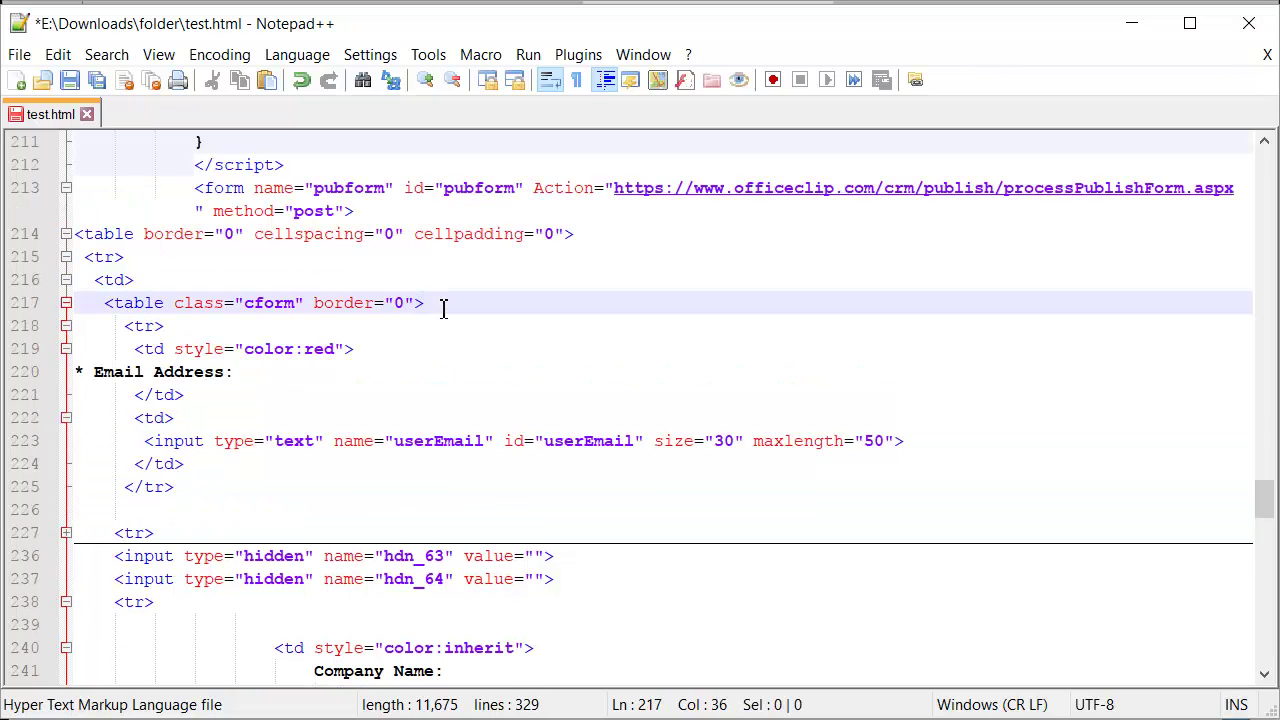
key("Return")
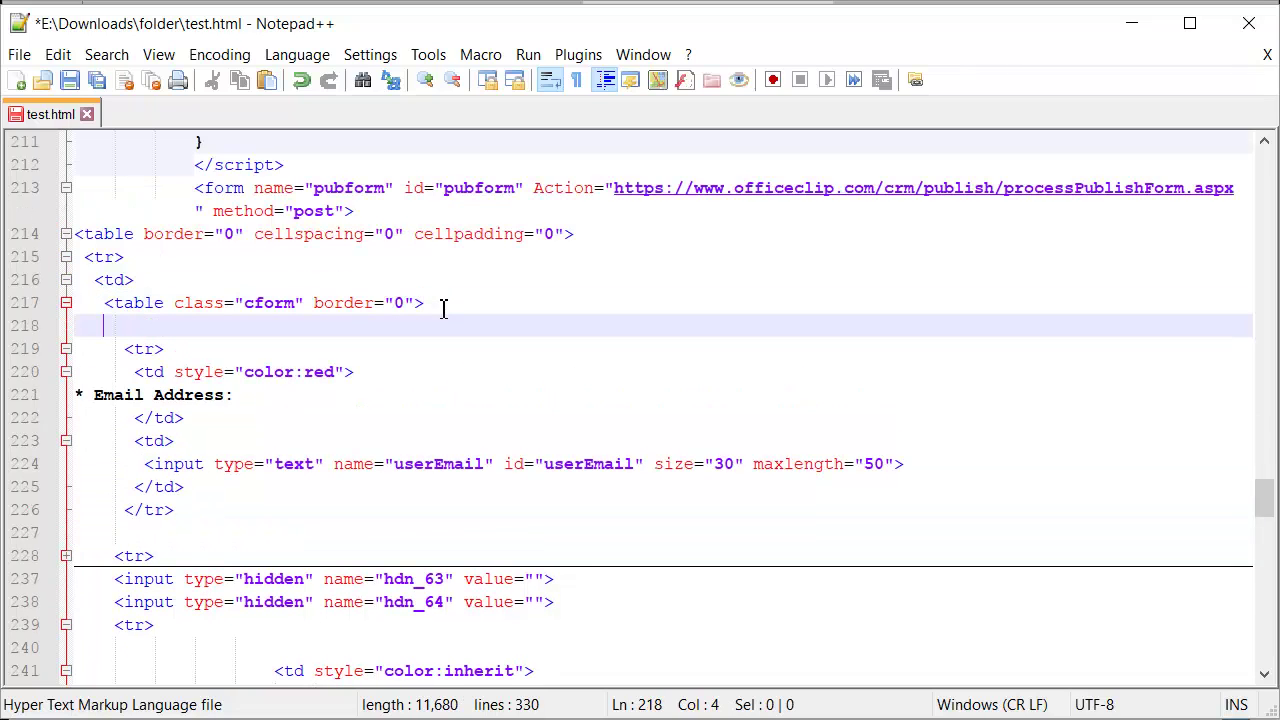
right_click(101, 330)
left_click(157, 383)
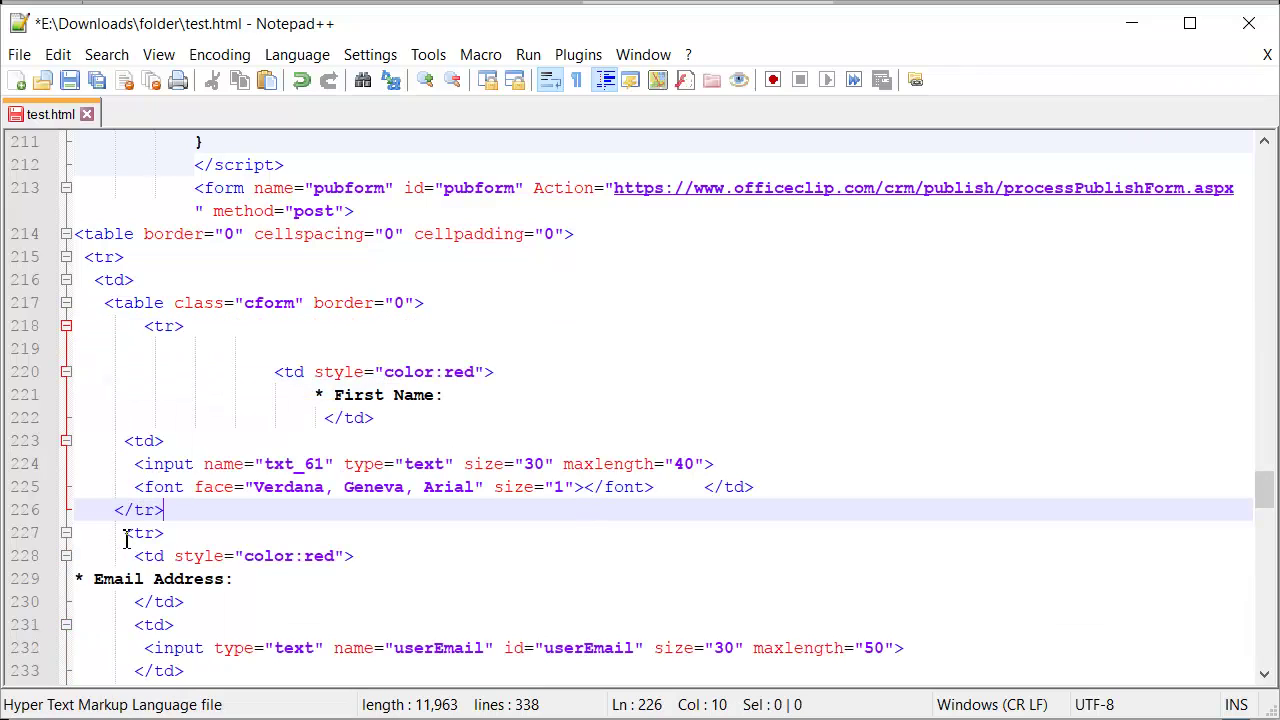
Save test.html and reload it in the web browser to check the order of the form fields
left_click(70, 85)
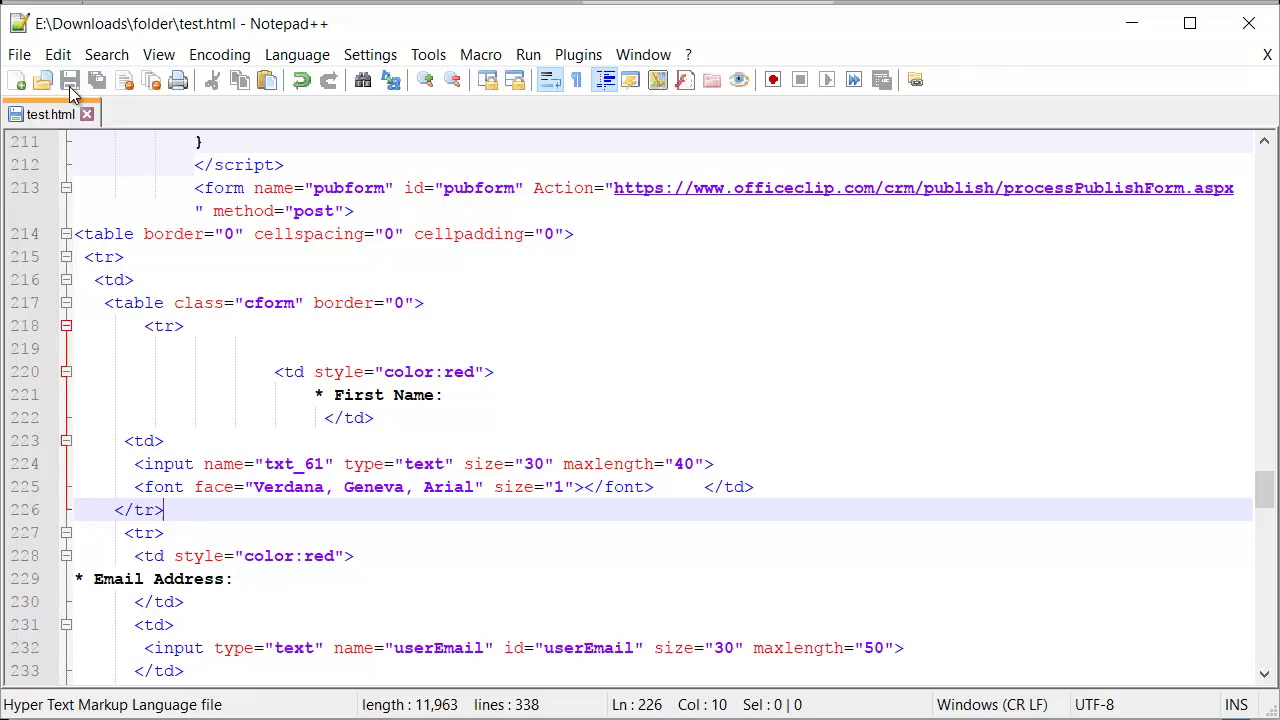
key("alt+Tab")
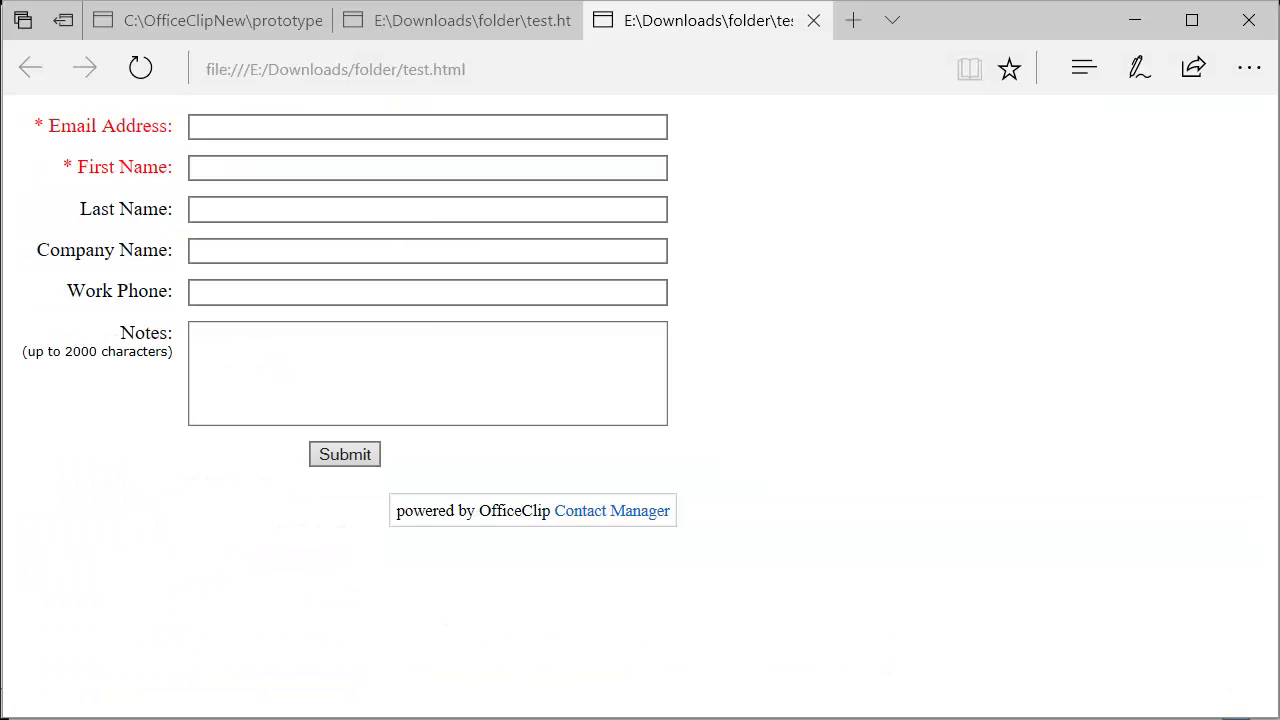
left_click(140, 68)
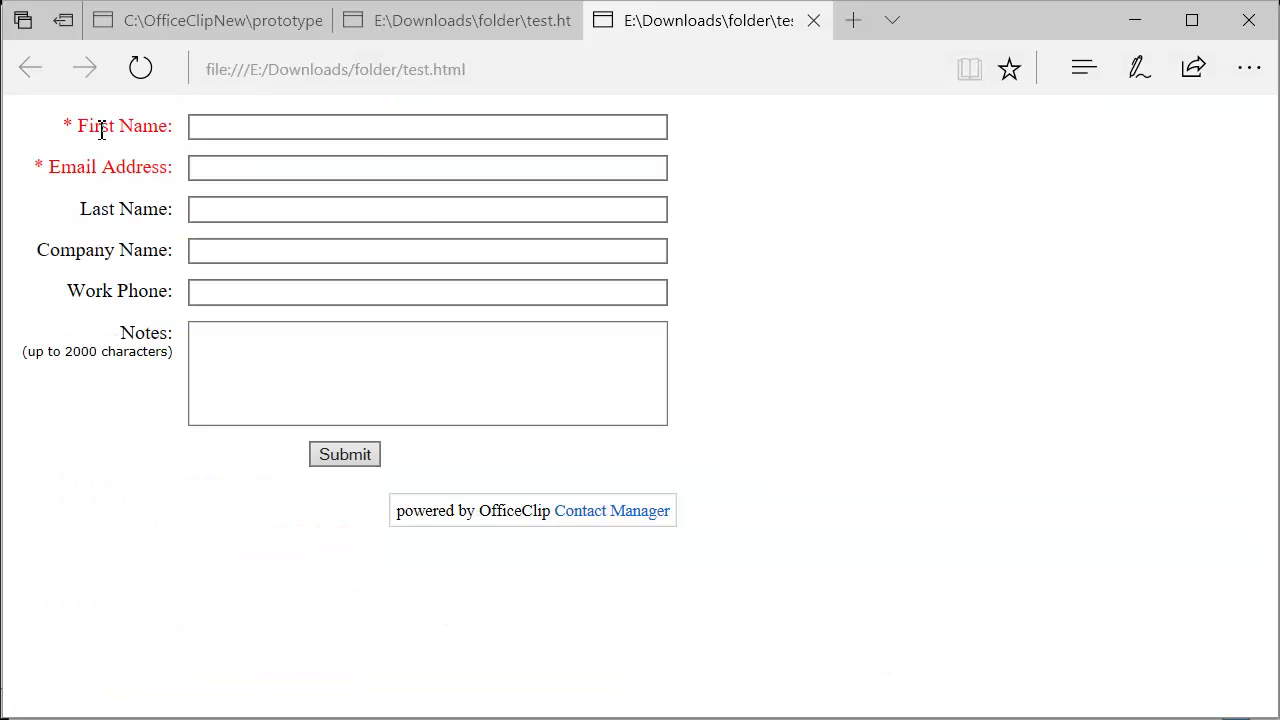
left_click(188, 136)
Back in the Notepad++ code, set the border in the table.cform style rule to 1px solid #CCC
key("alt+Tab")
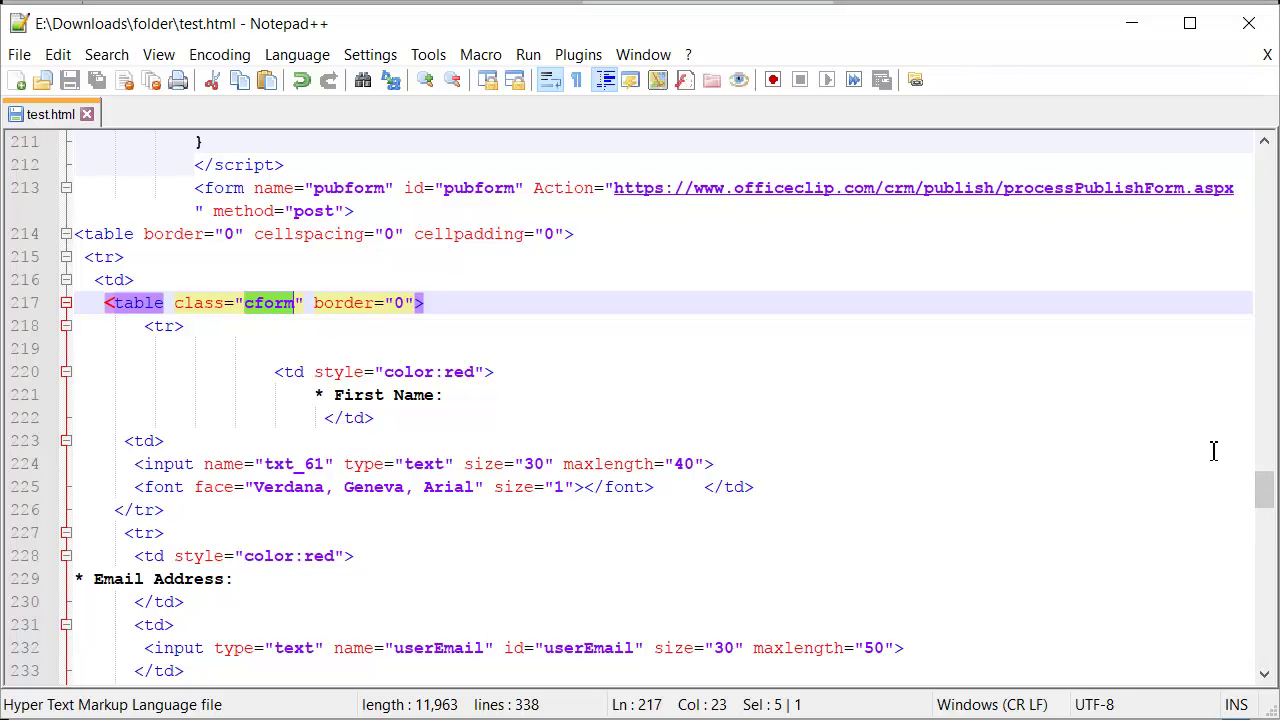
left_click_drag(1265, 490, 1263, 166)
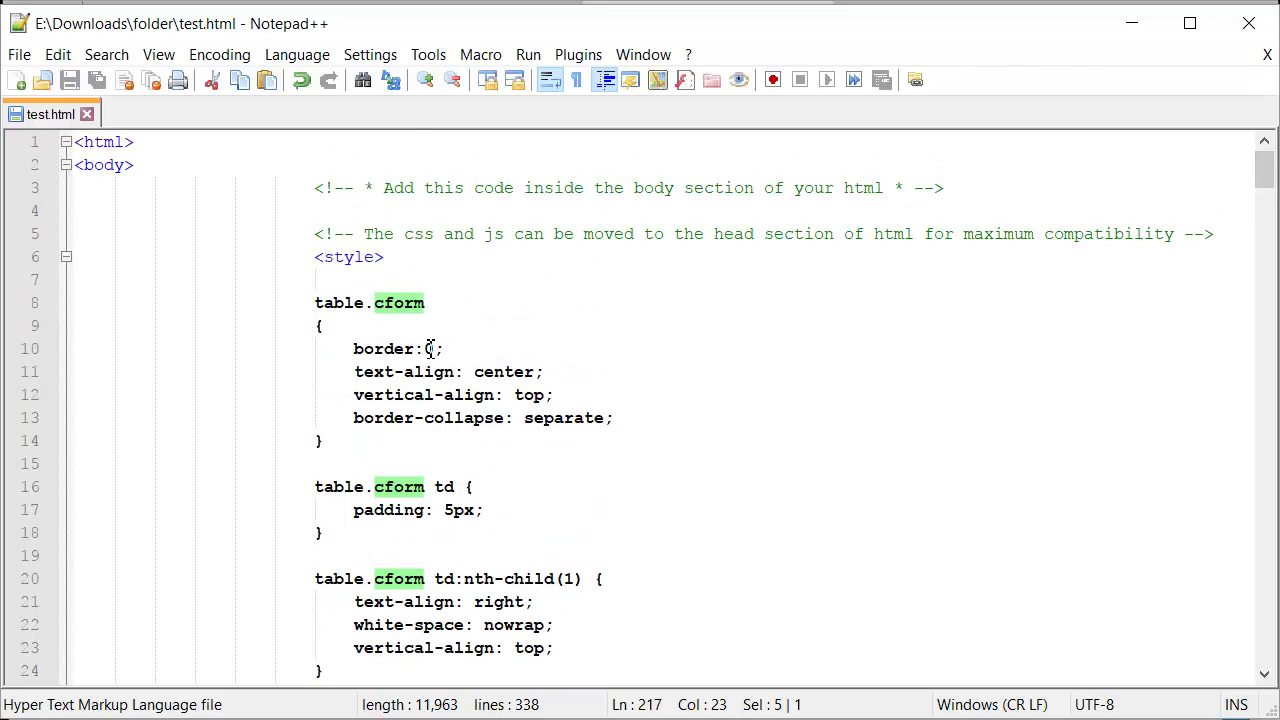
left_click_drag(427, 349, 436, 353)
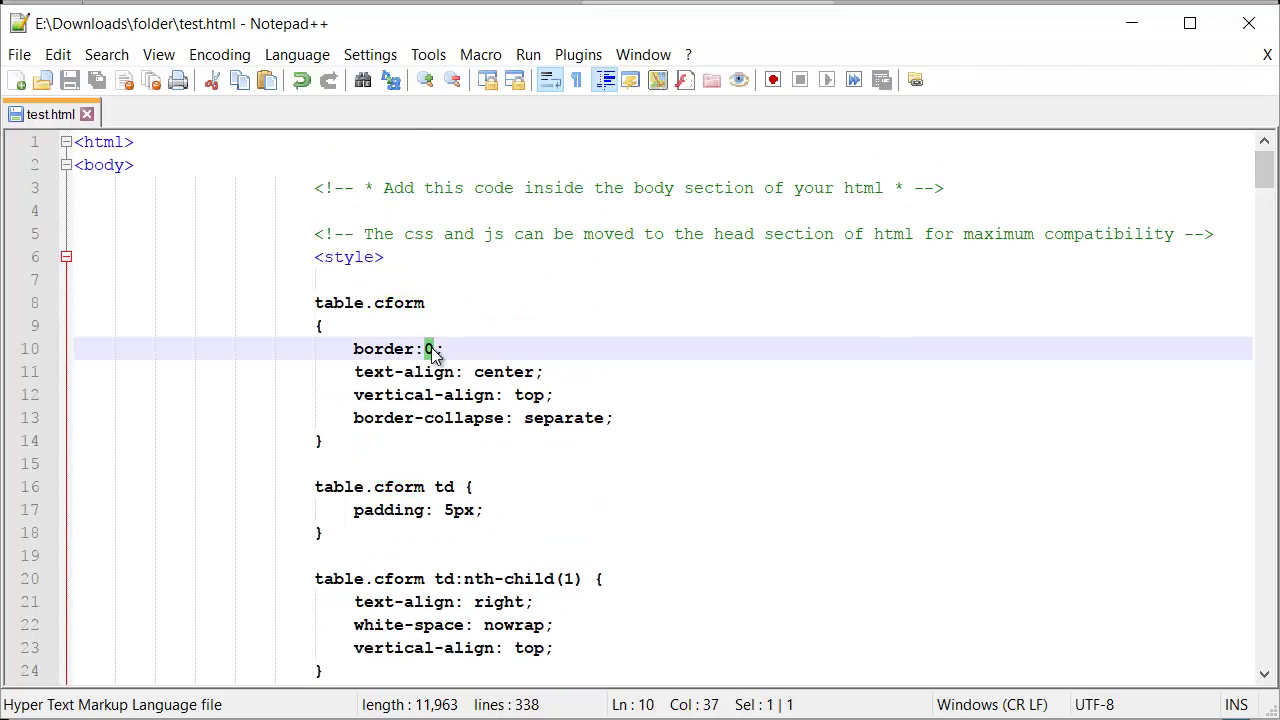
type("1px")
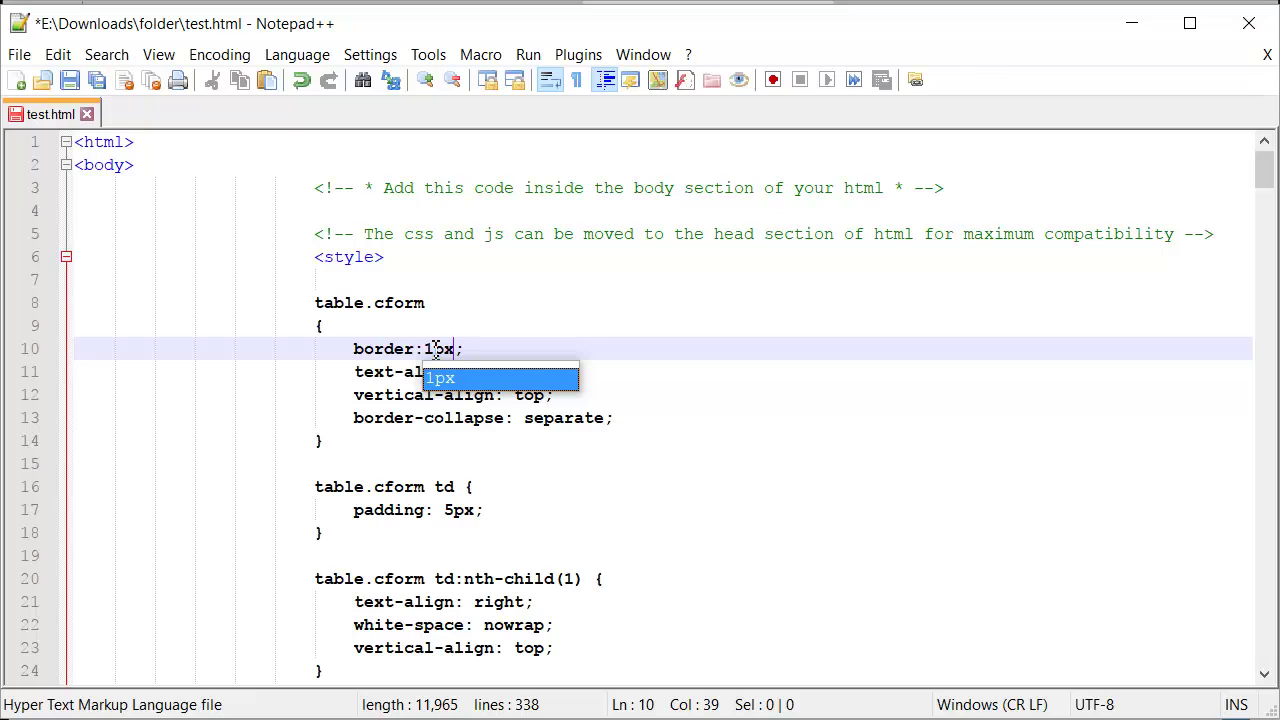
type(" solid ")
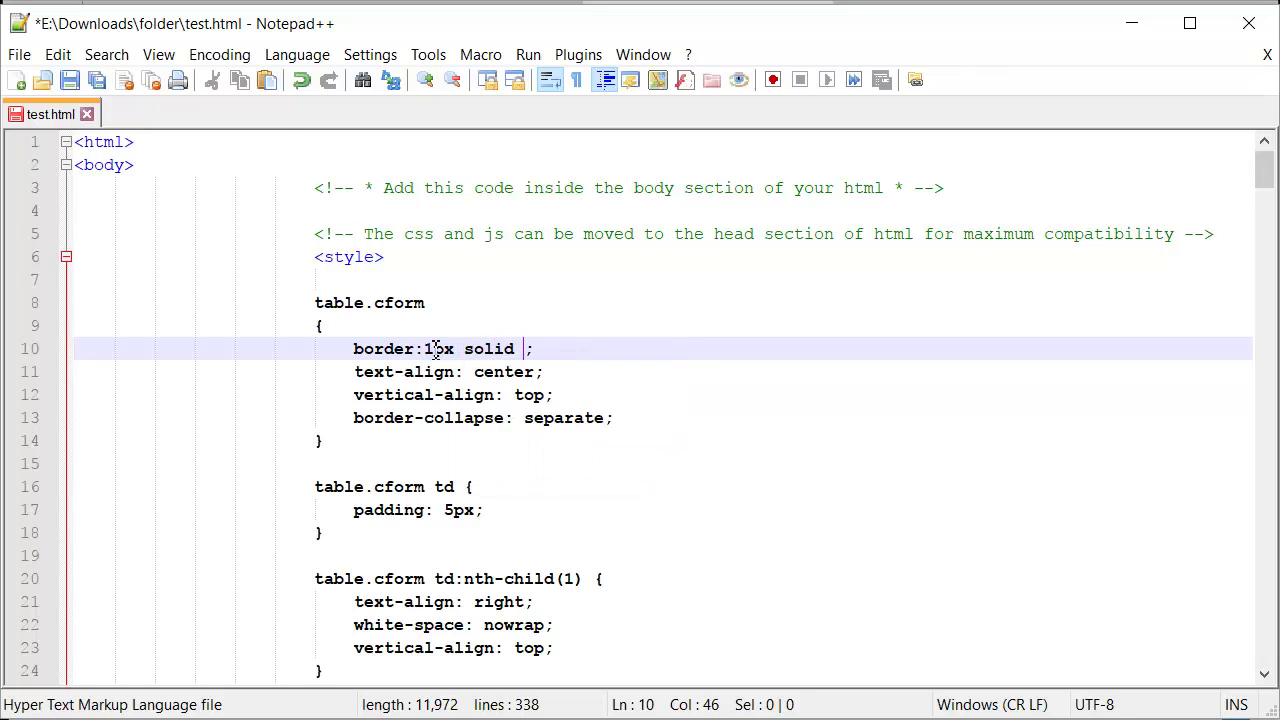
type("#CCC")
Save the border change and refresh the form page in the web browser to check it
left_click(69, 80)
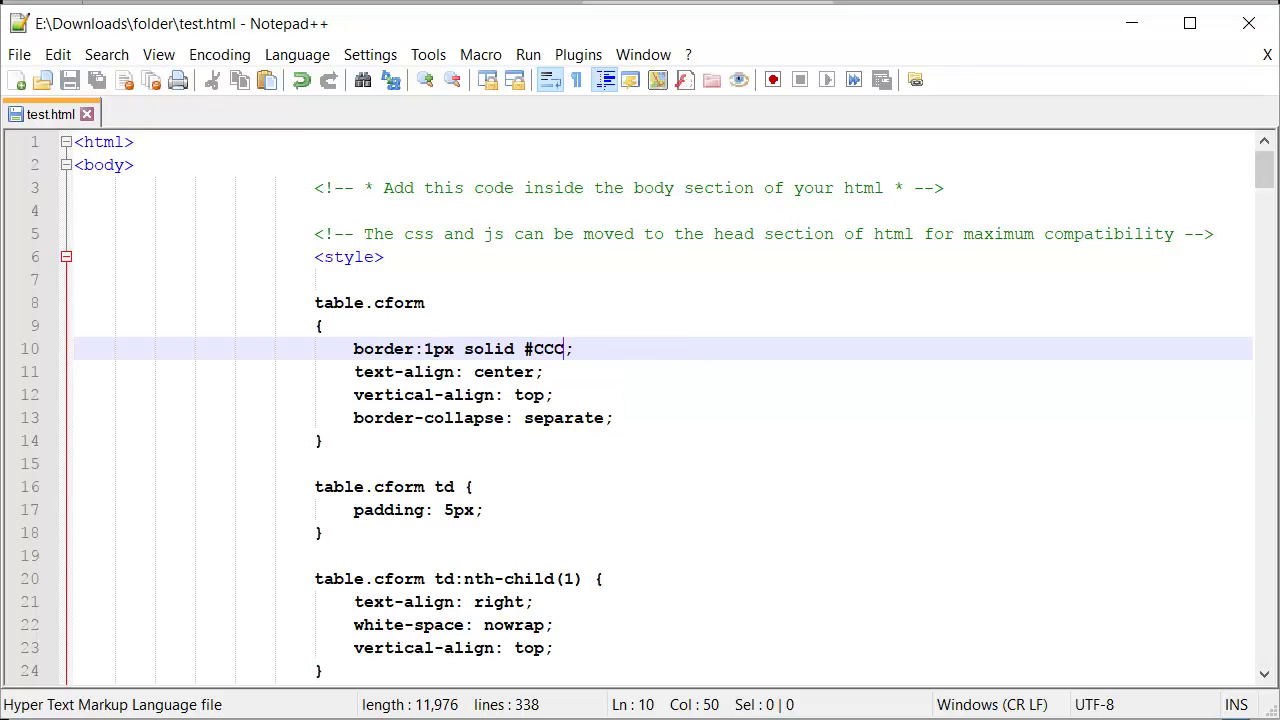
key("alt+Tab")
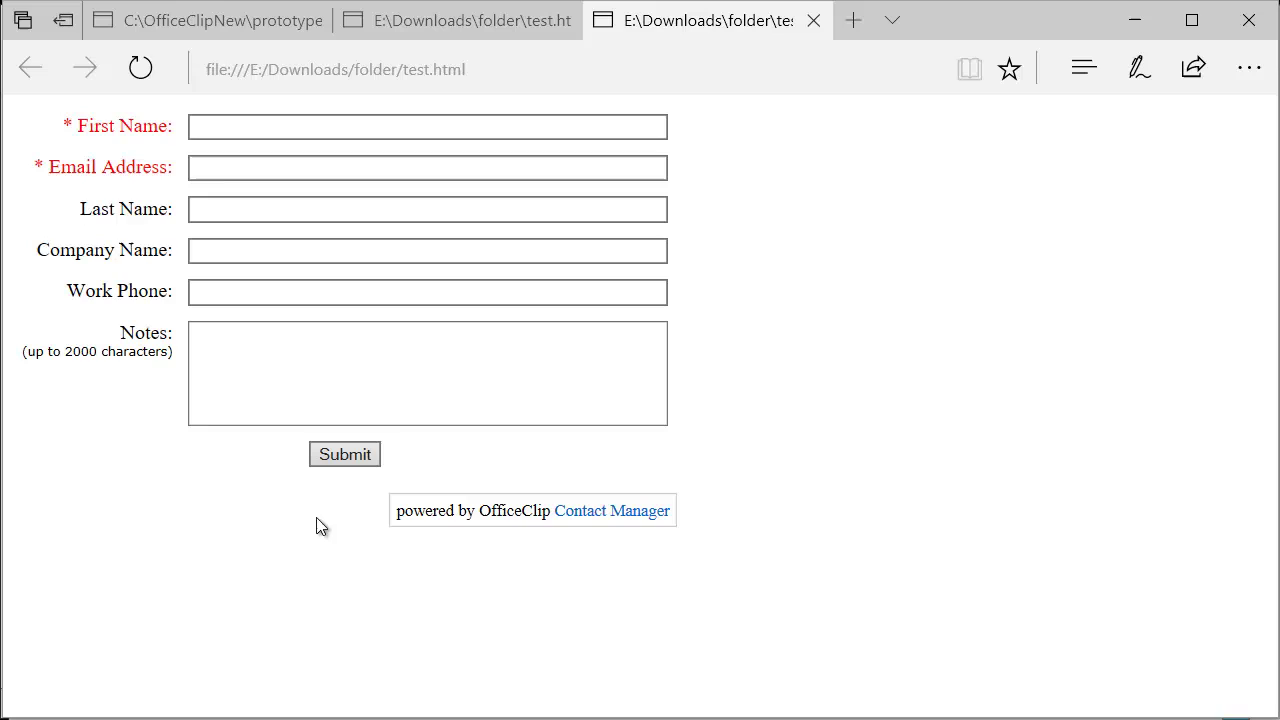
left_click(139, 70)
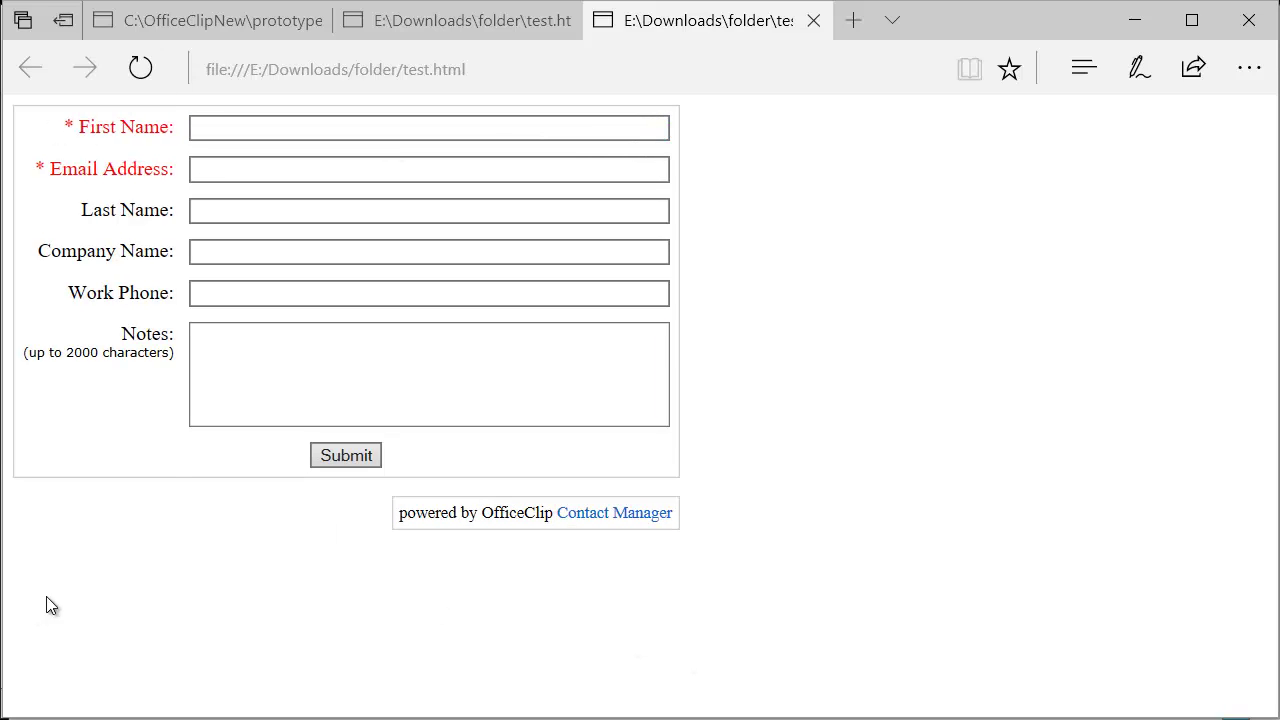